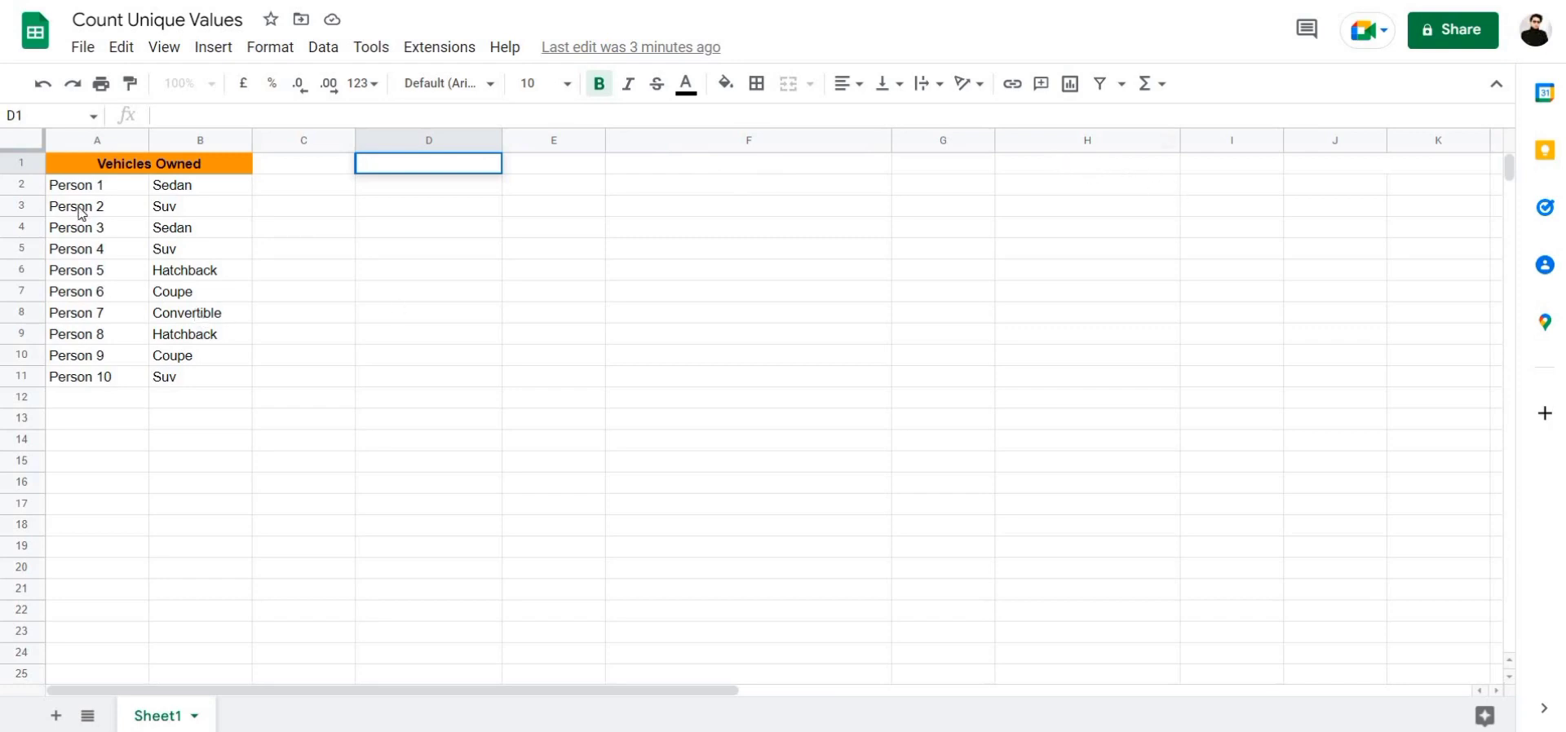
- Enter the heading "Unique Vehicle Types" in cell D1
{"action": "double_click", "coordinate": [453, 160]}
{"action": "type", "text": "Uni"}
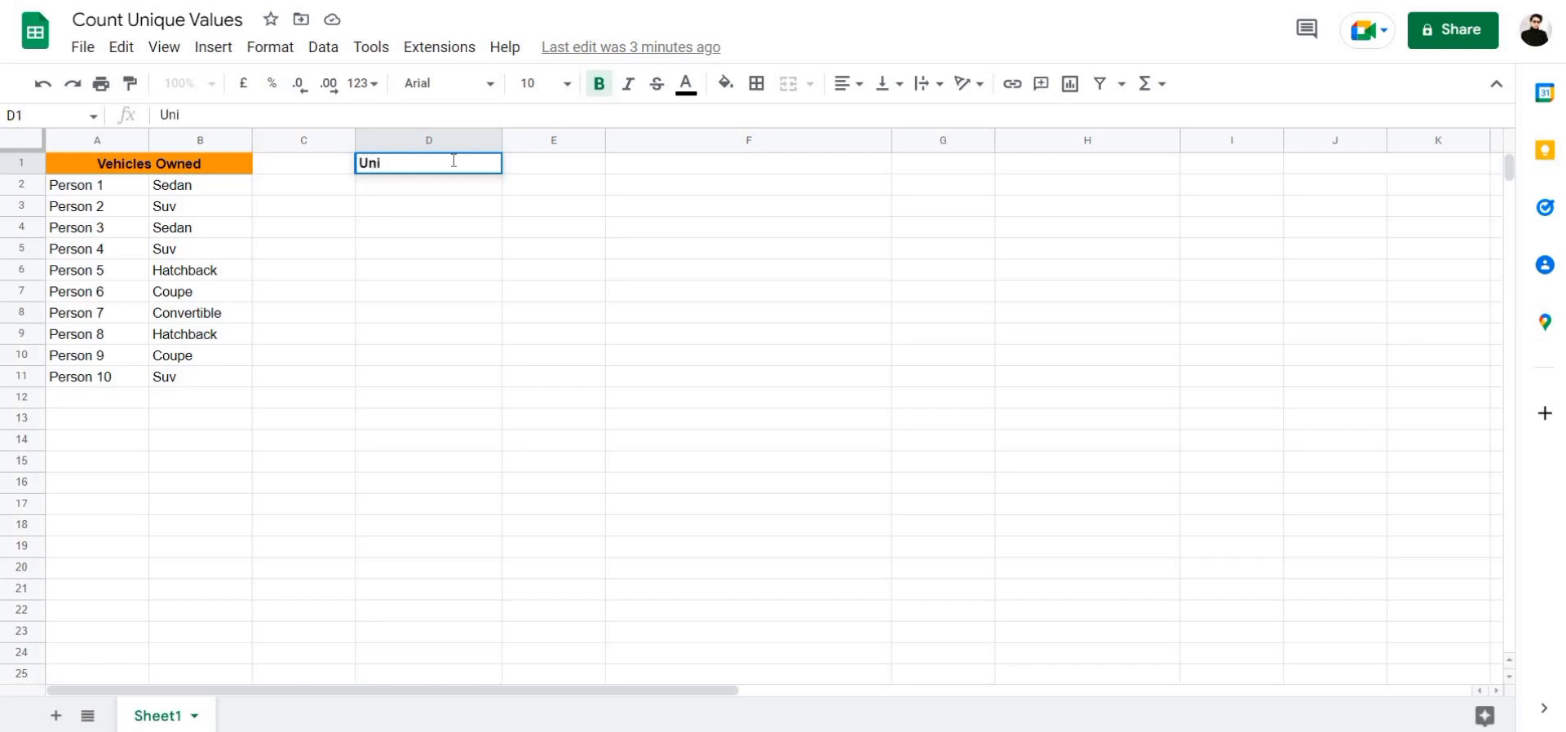
{"action": "type", "text": "que Vehicle Types"}
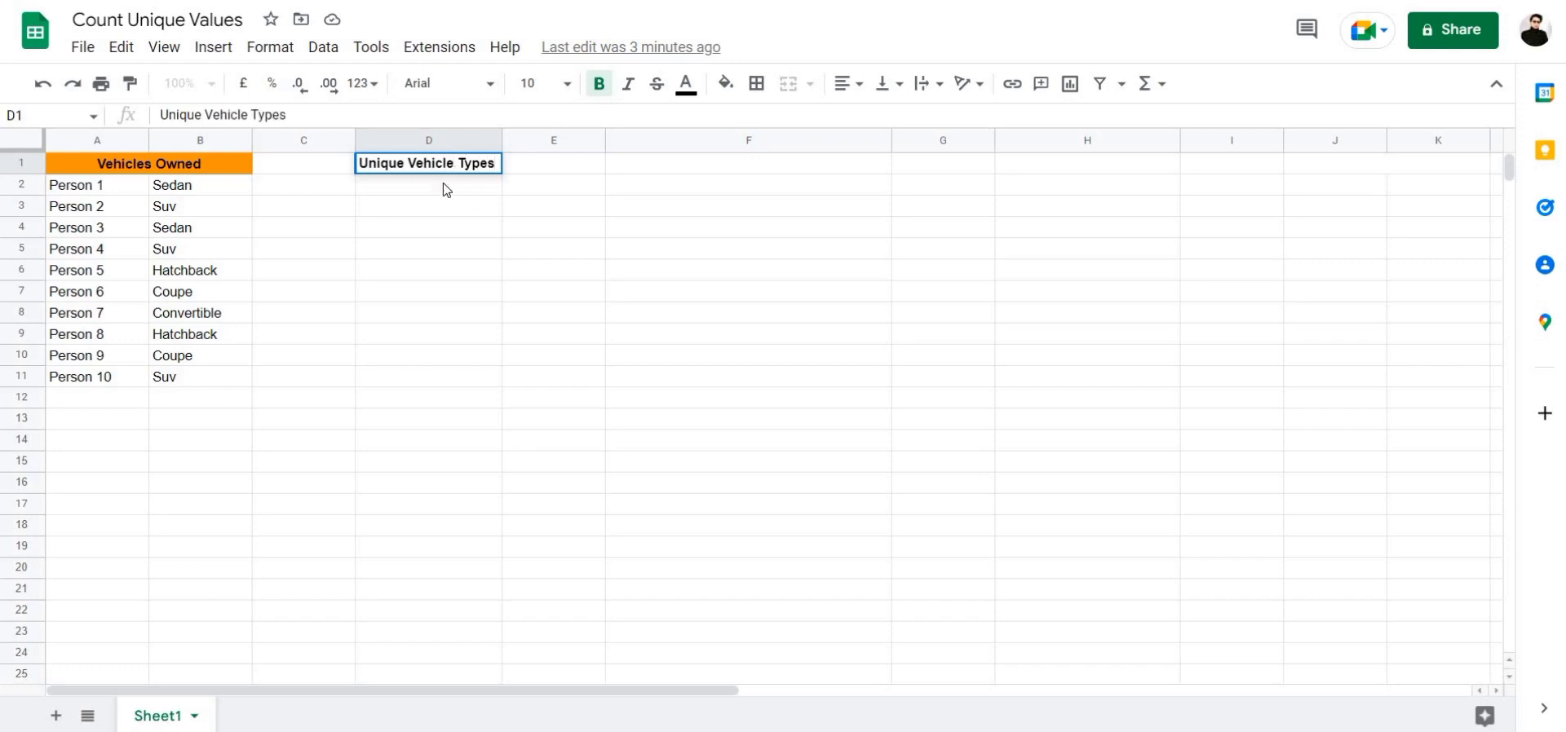
- List the distinct vehicle types in D2 with the formula =UNIQUE(B2:B10)
{"action": "left_click", "coordinate": [447, 188]}
{"action": "double_click", "coordinate": [447, 188]}
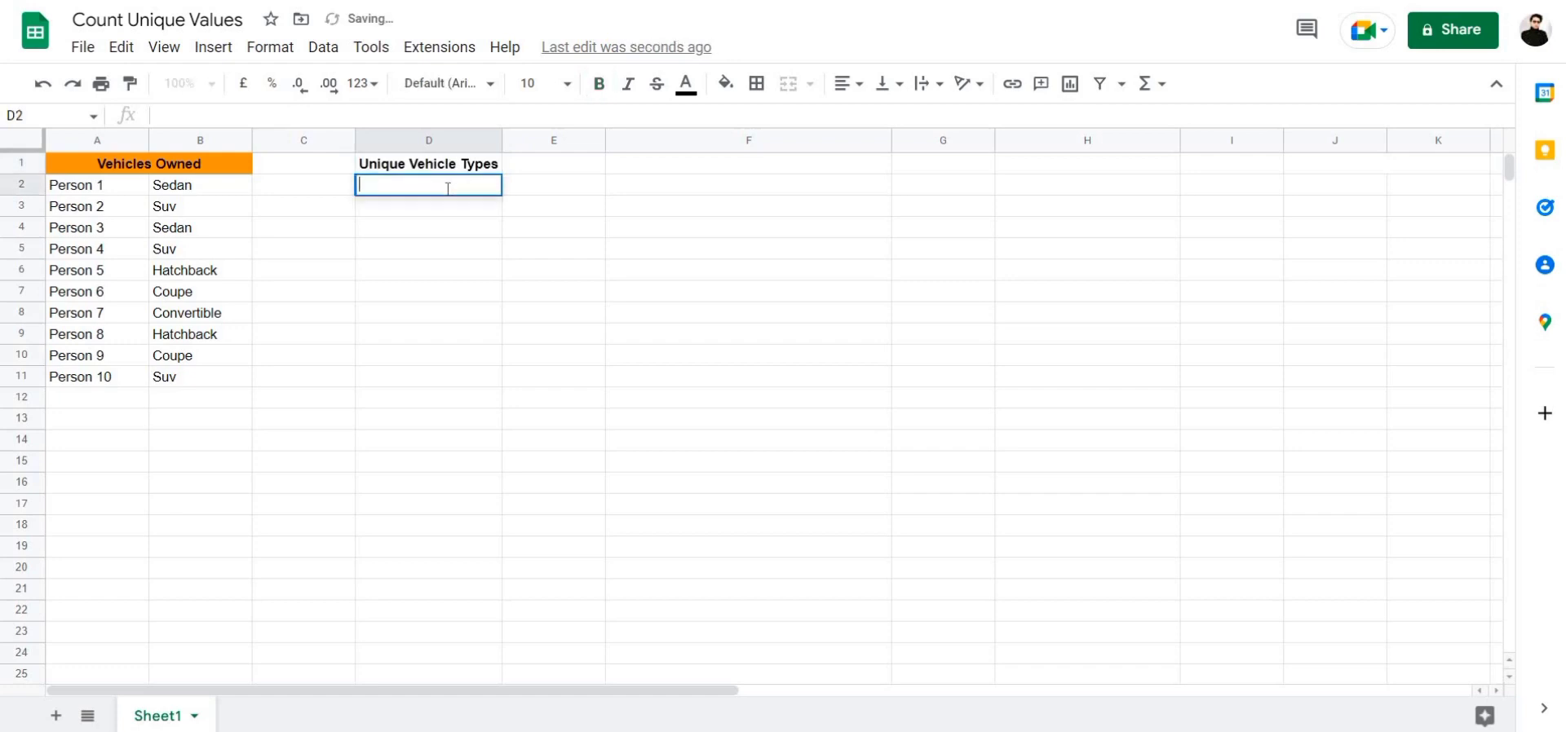
{"action": "type", "text": "=UNIQUE("}
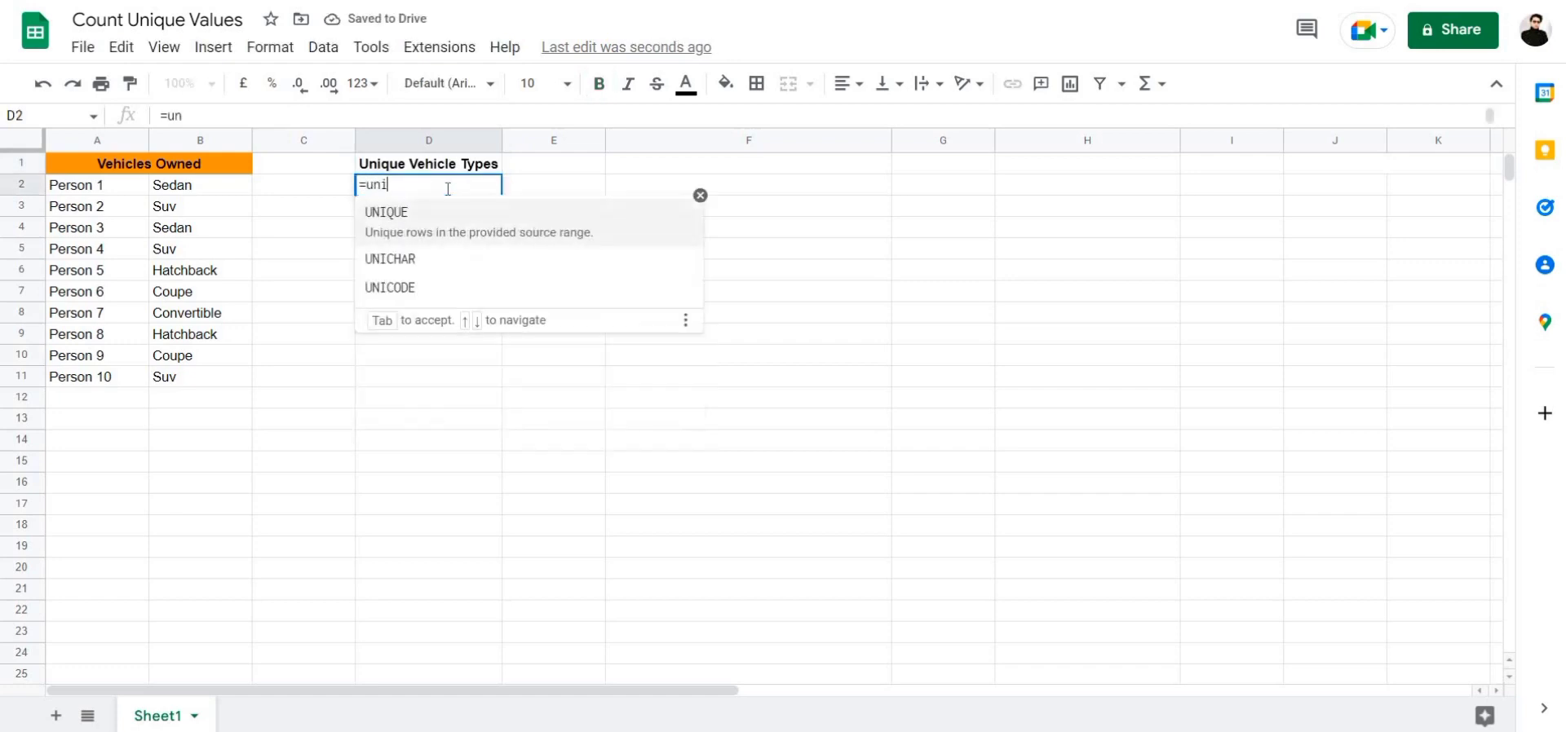
{"action": "left_click_drag", "start_coordinate": [199, 192], "coordinate": [204, 373]}
{"action": "type", "text": ")"}
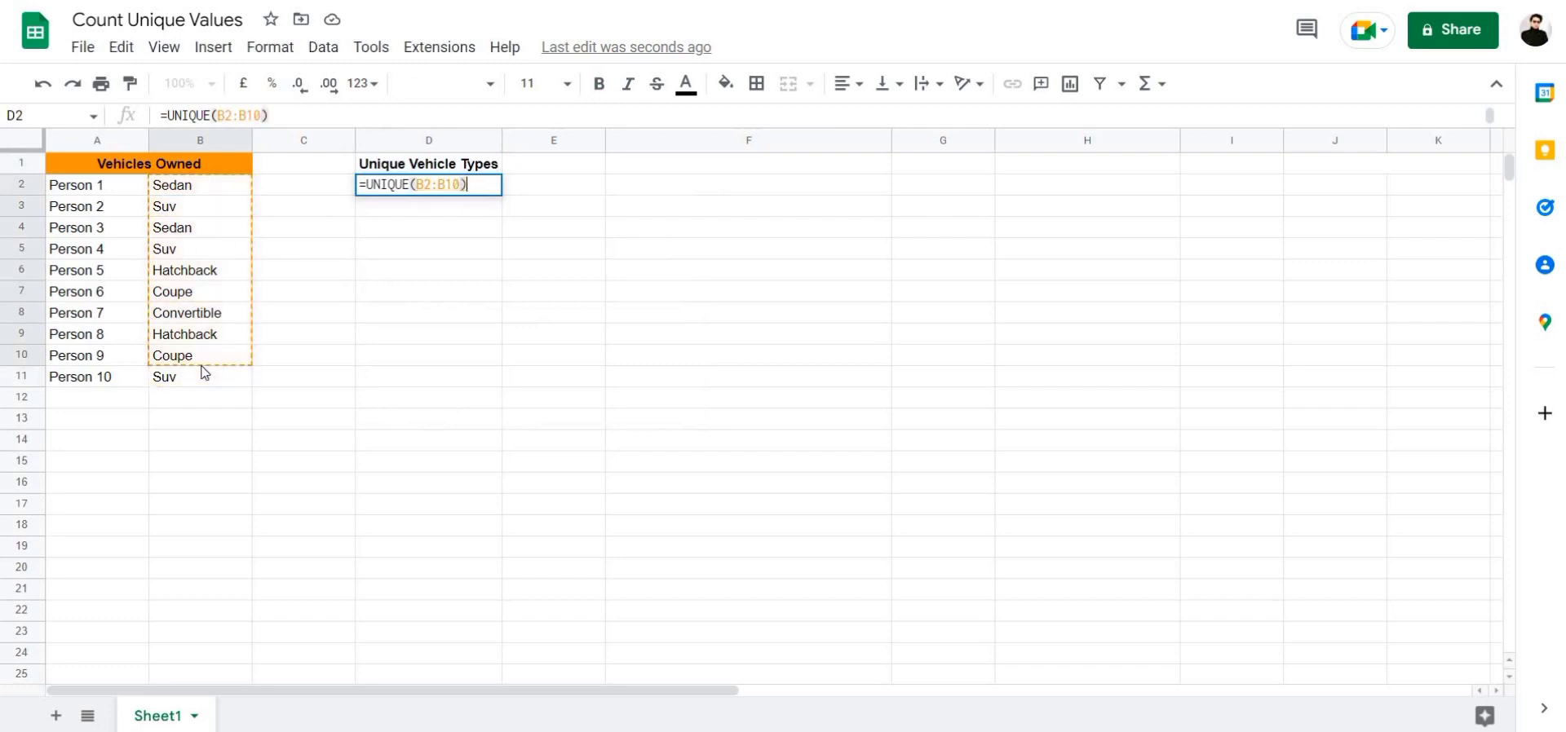
{"action": "key", "text": "Return"}
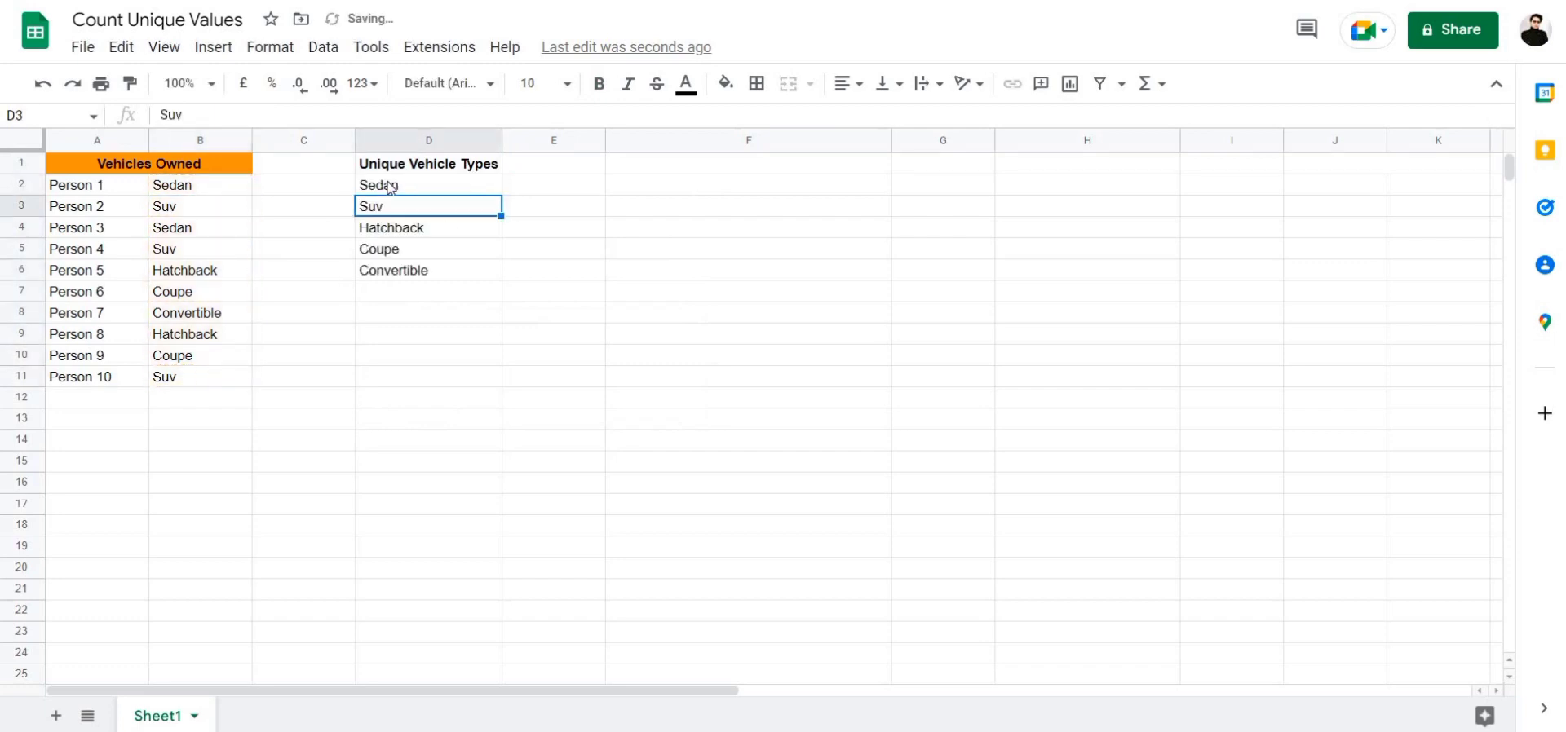
{"action": "left_click", "coordinate": [389, 187]}
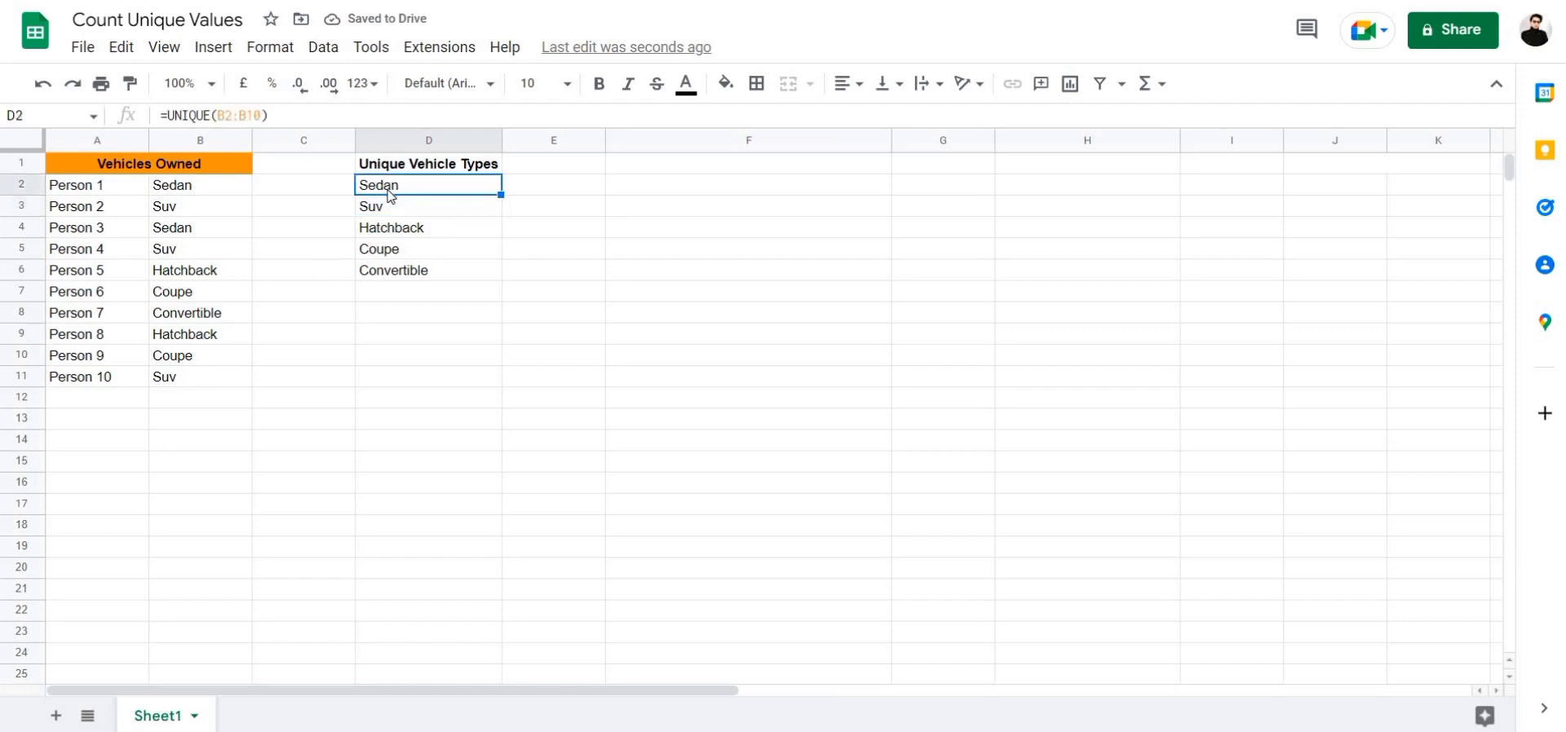
{"action": "key", "text": "Down"}
{"action": "key", "text": "Down"}
{"action": "key", "text": "Down"}
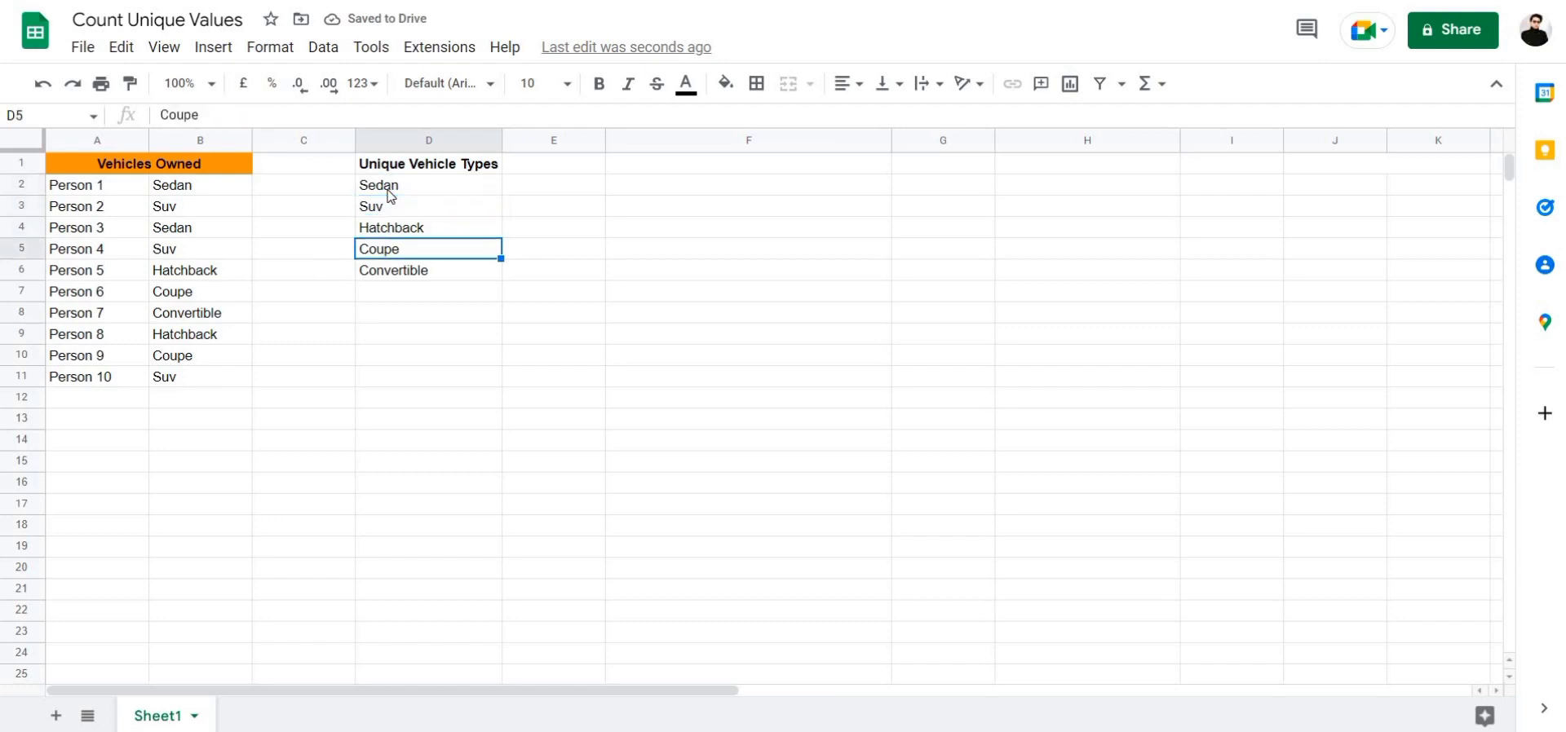
- Enter the heading "Number of unique vehicle types" in cell F1
{"action": "left_click", "coordinate": [675, 161]}
{"action": "double_click", "coordinate": [675, 161]}
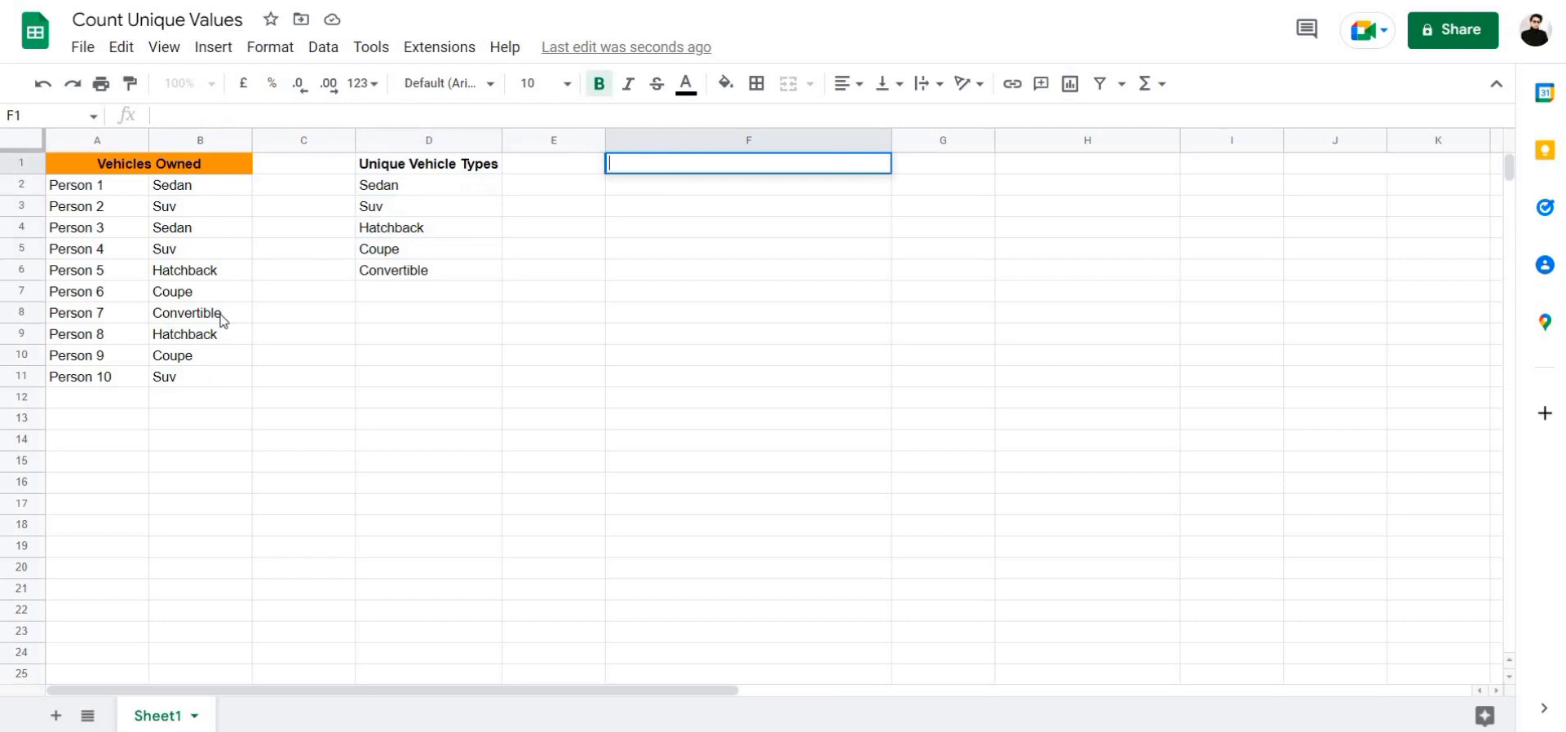
{"action": "type", "text": "Number of uni"}
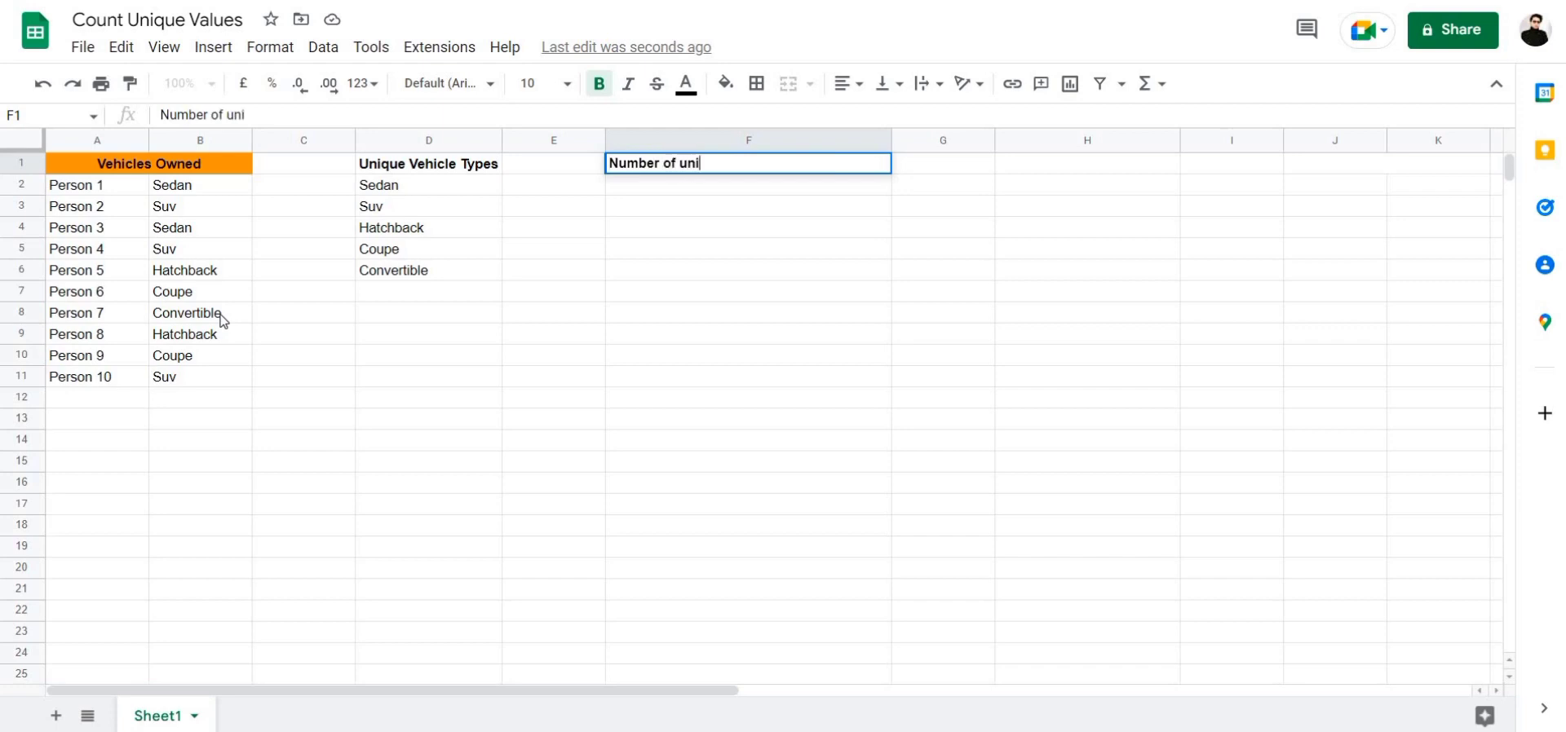
{"action": "type", "text": "que vehicle "}
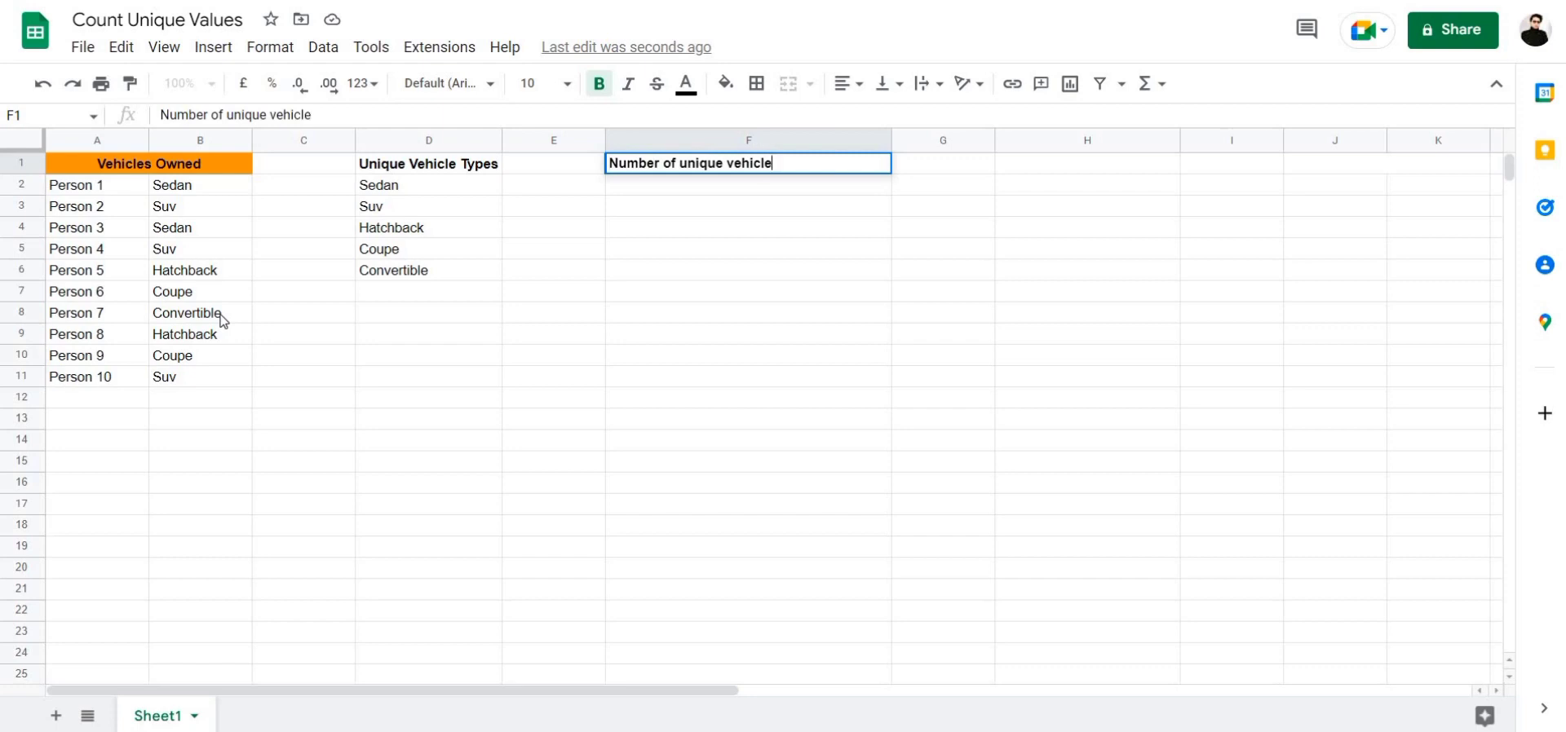
{"action": "type", "text": "types"}
- Count the distinct vehicle types in F2 with the formula =COUNTUNIQUE(B2:B11)
{"action": "double_click", "coordinate": [717, 187]}
{"action": "type", "text": "=c"}
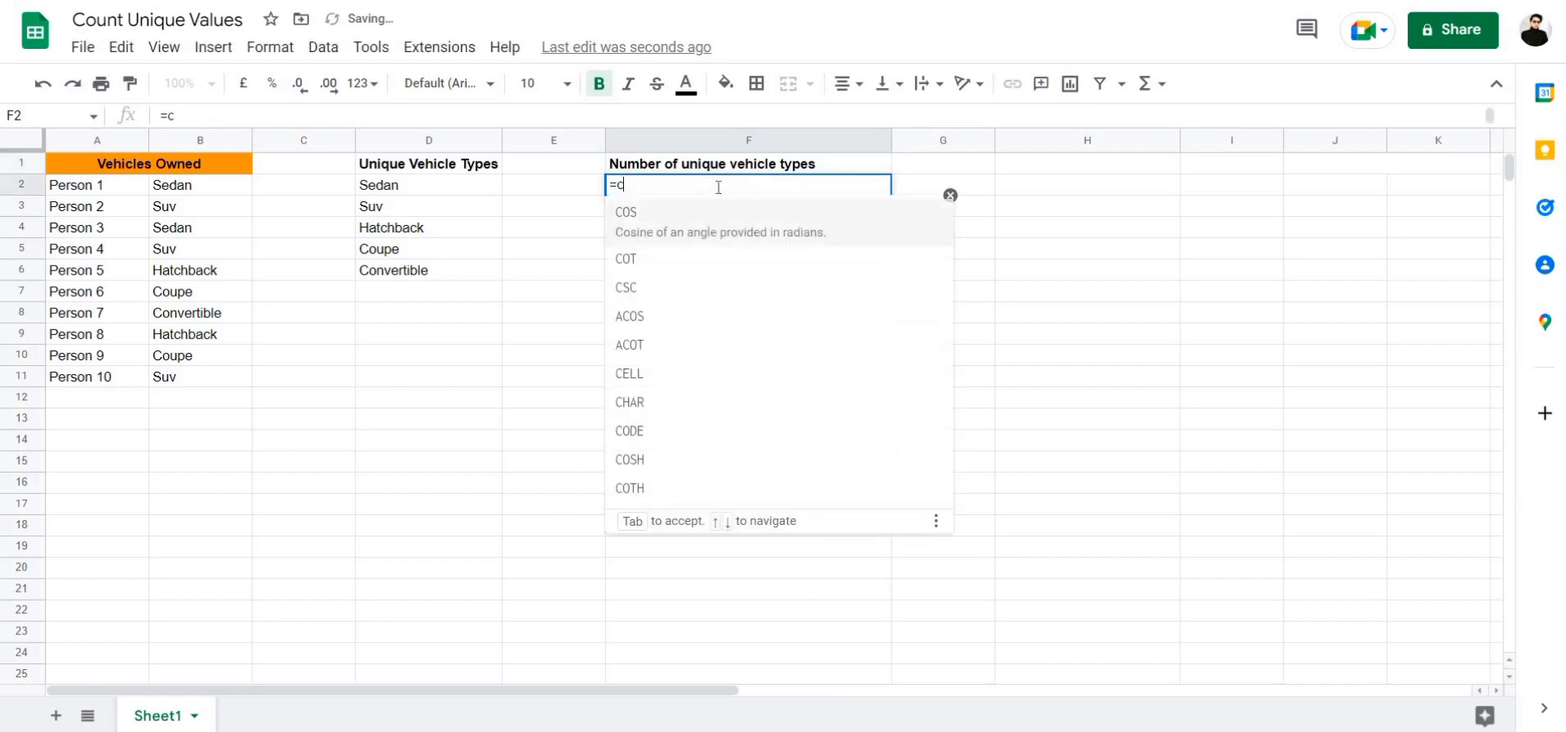
{"action": "type", "text": "ount"}
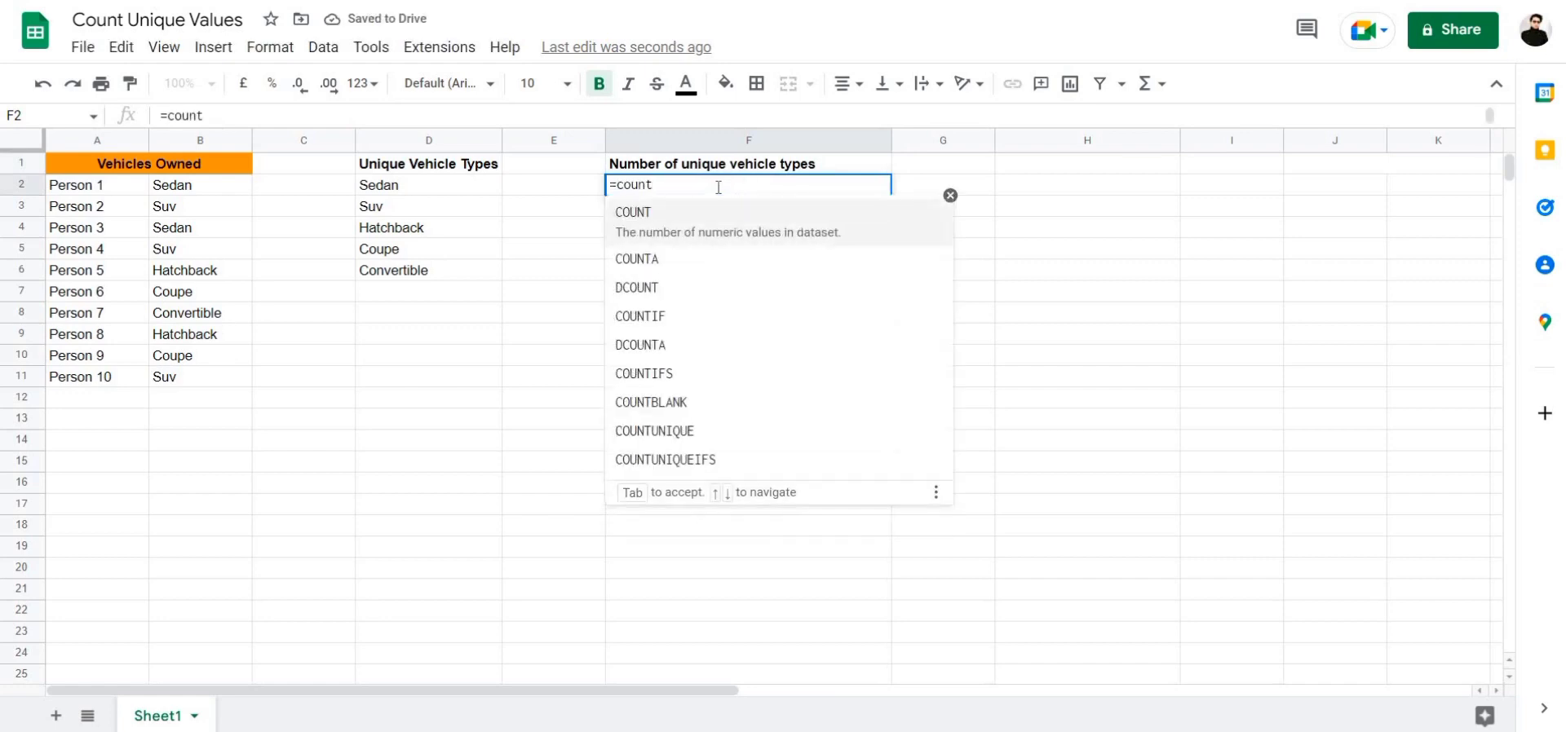
{"action": "type", "text": "un"}
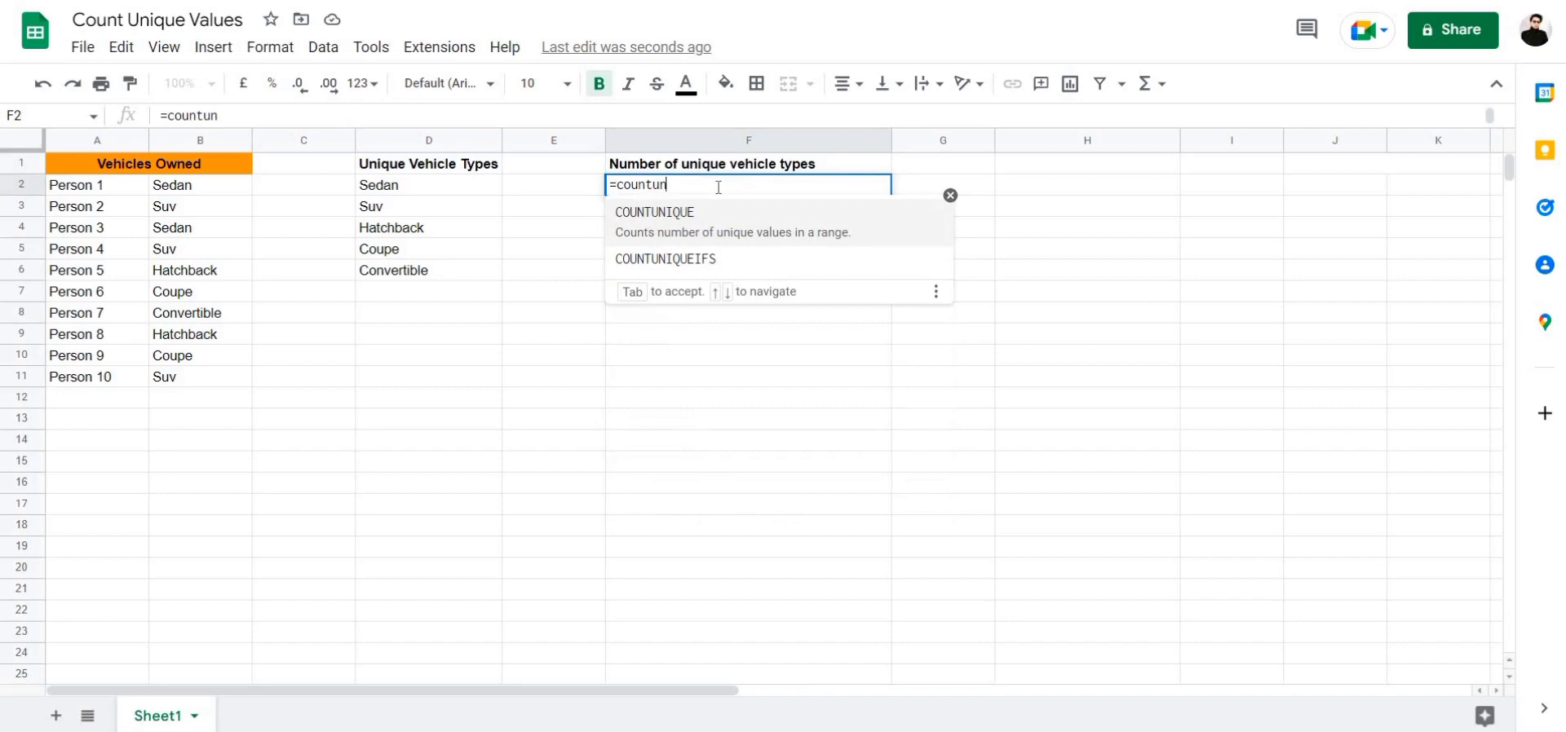
{"action": "key", "text": "Tab"}
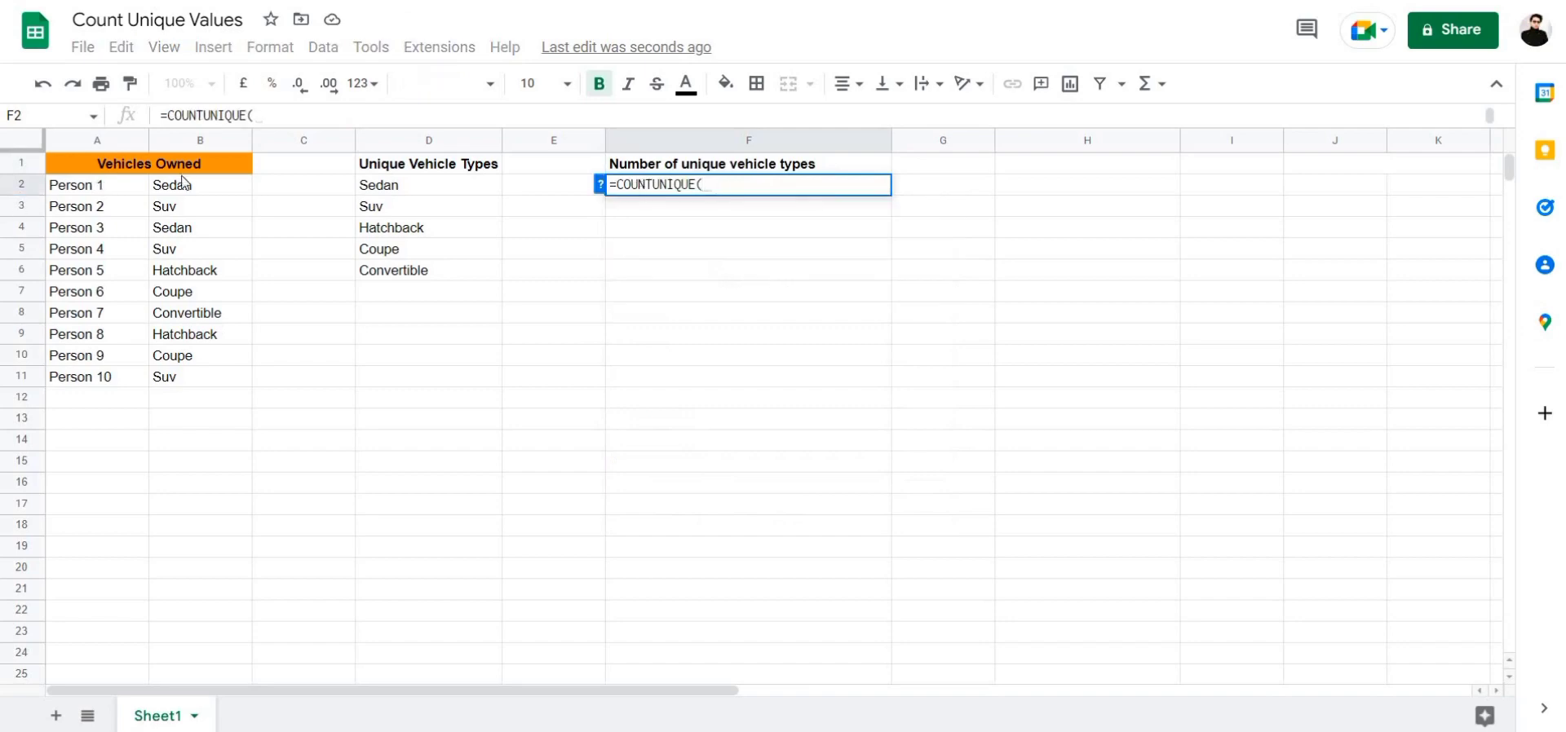
{"action": "left_click_drag", "start_coordinate": [182, 184], "coordinate": [193, 375]}
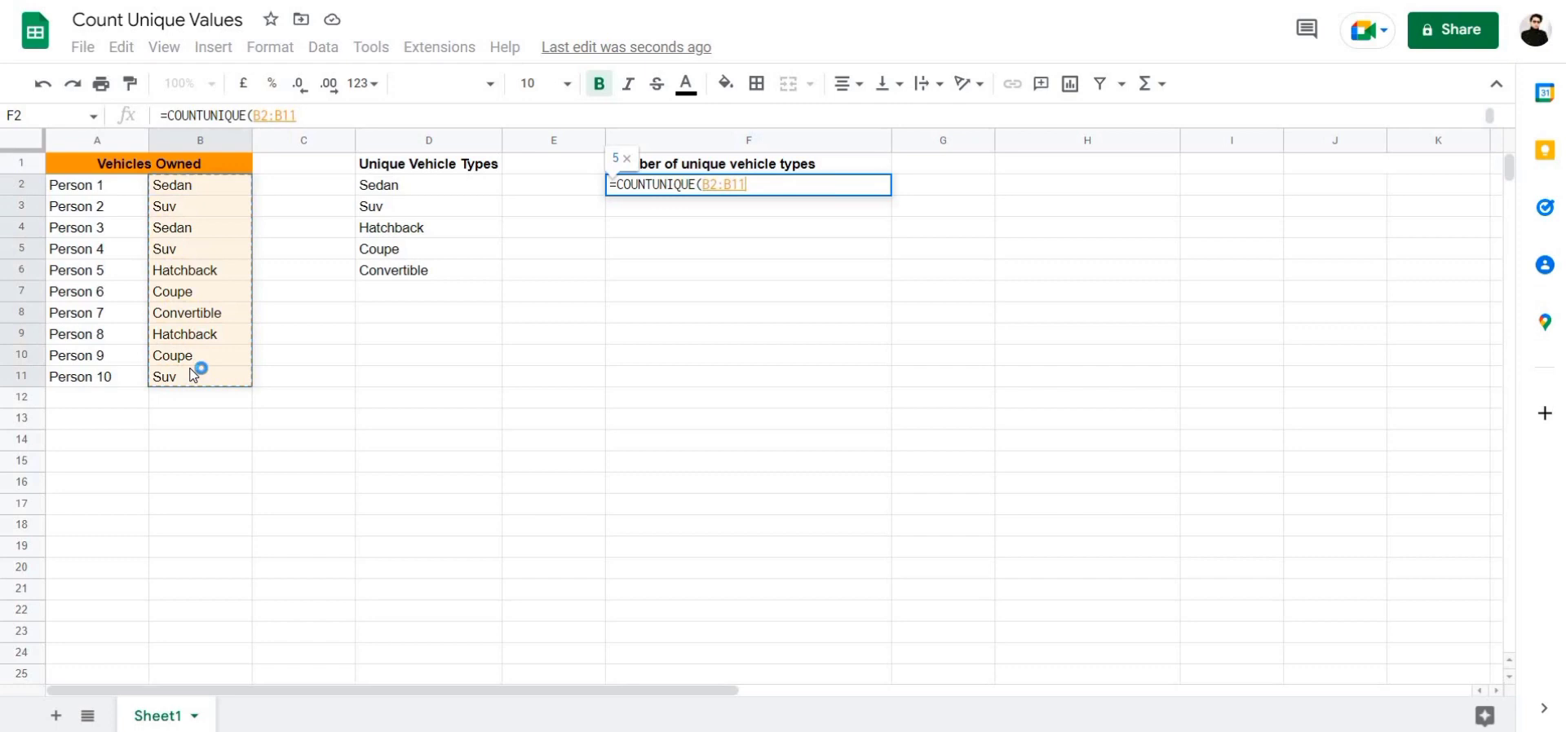
{"action": "type", "text": ")"}
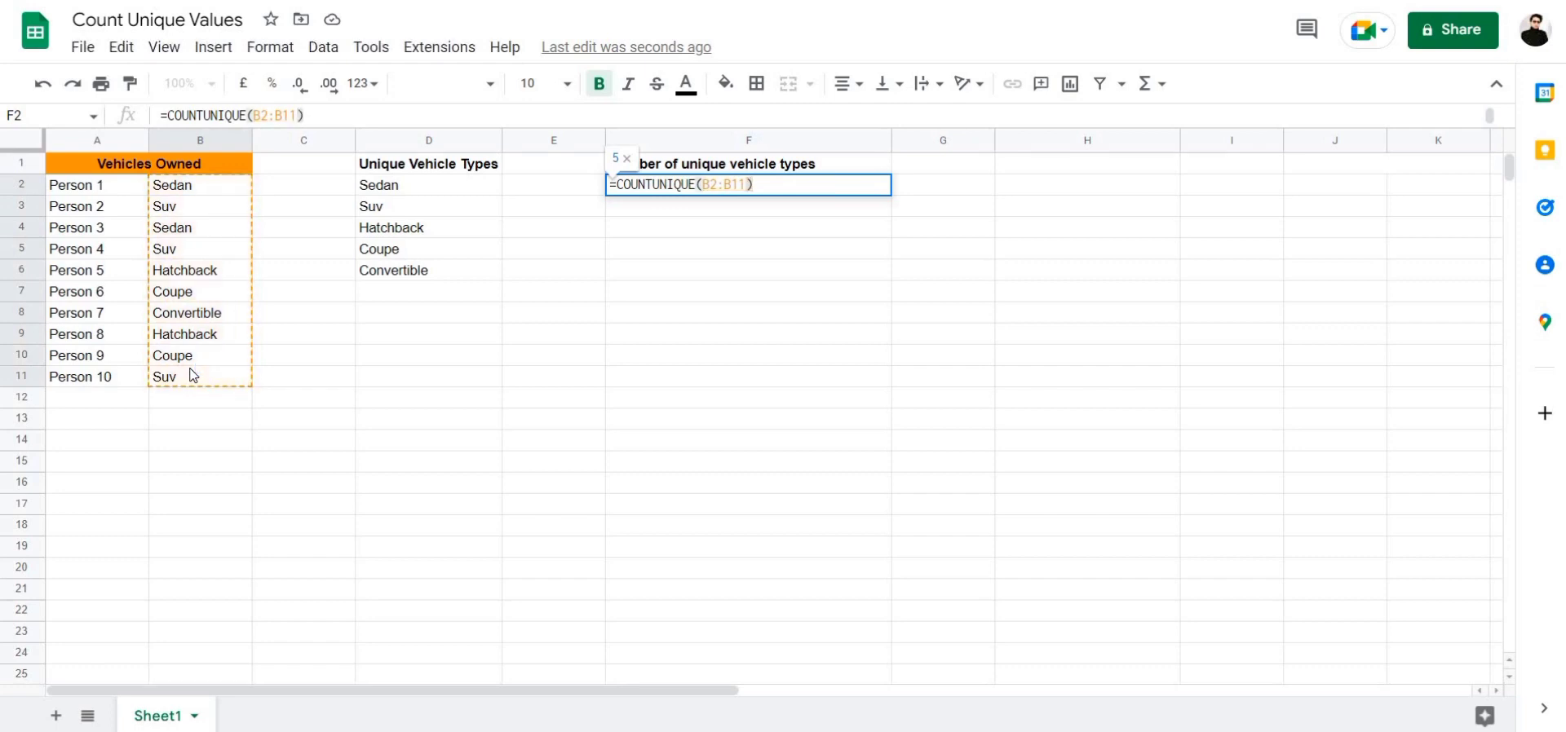
{"action": "key", "text": "Return"}
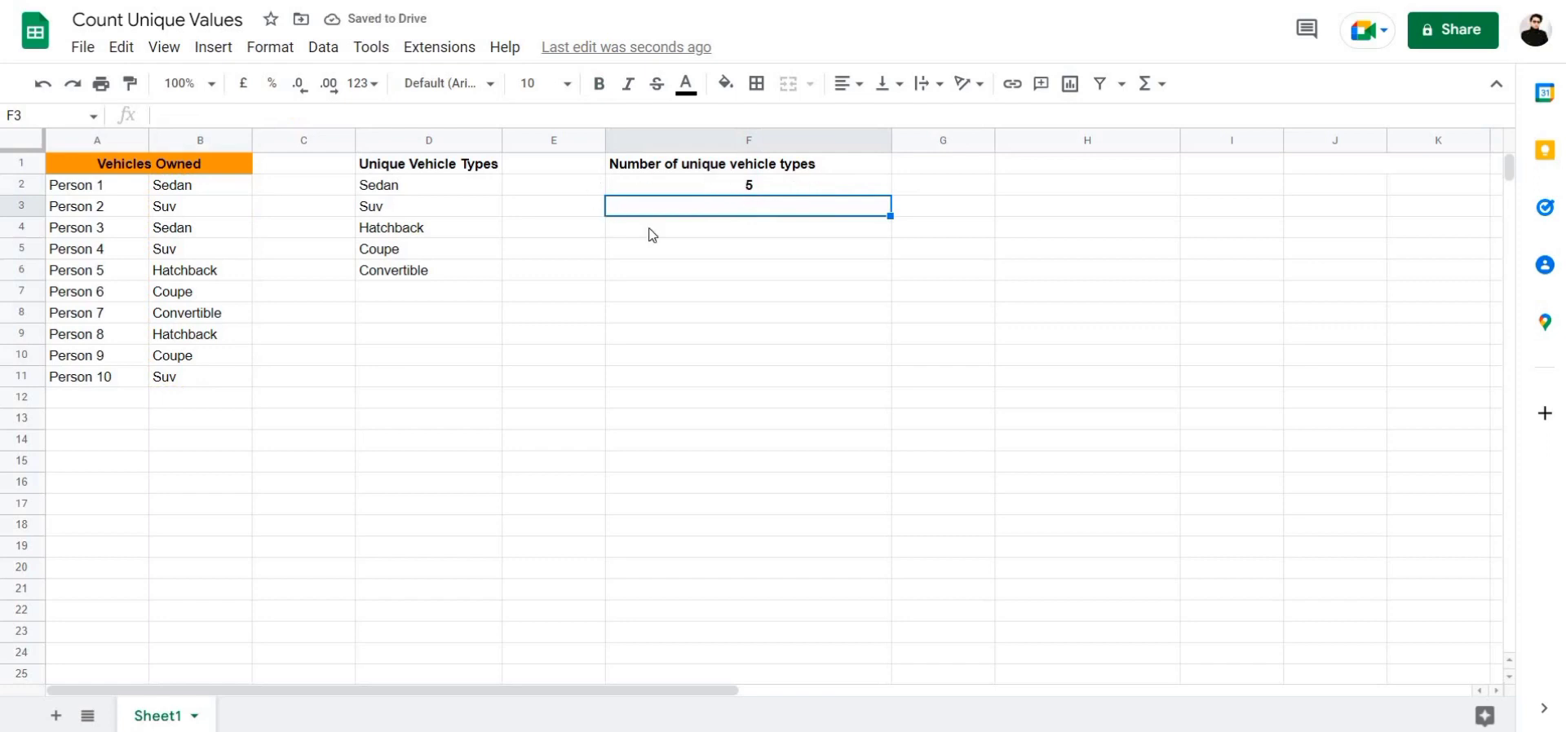
- Enter the heading "Frequency of vehicle type" in cell H1
{"action": "left_click", "coordinate": [1073, 166]}
{"action": "double_click", "coordinate": [1073, 167]}
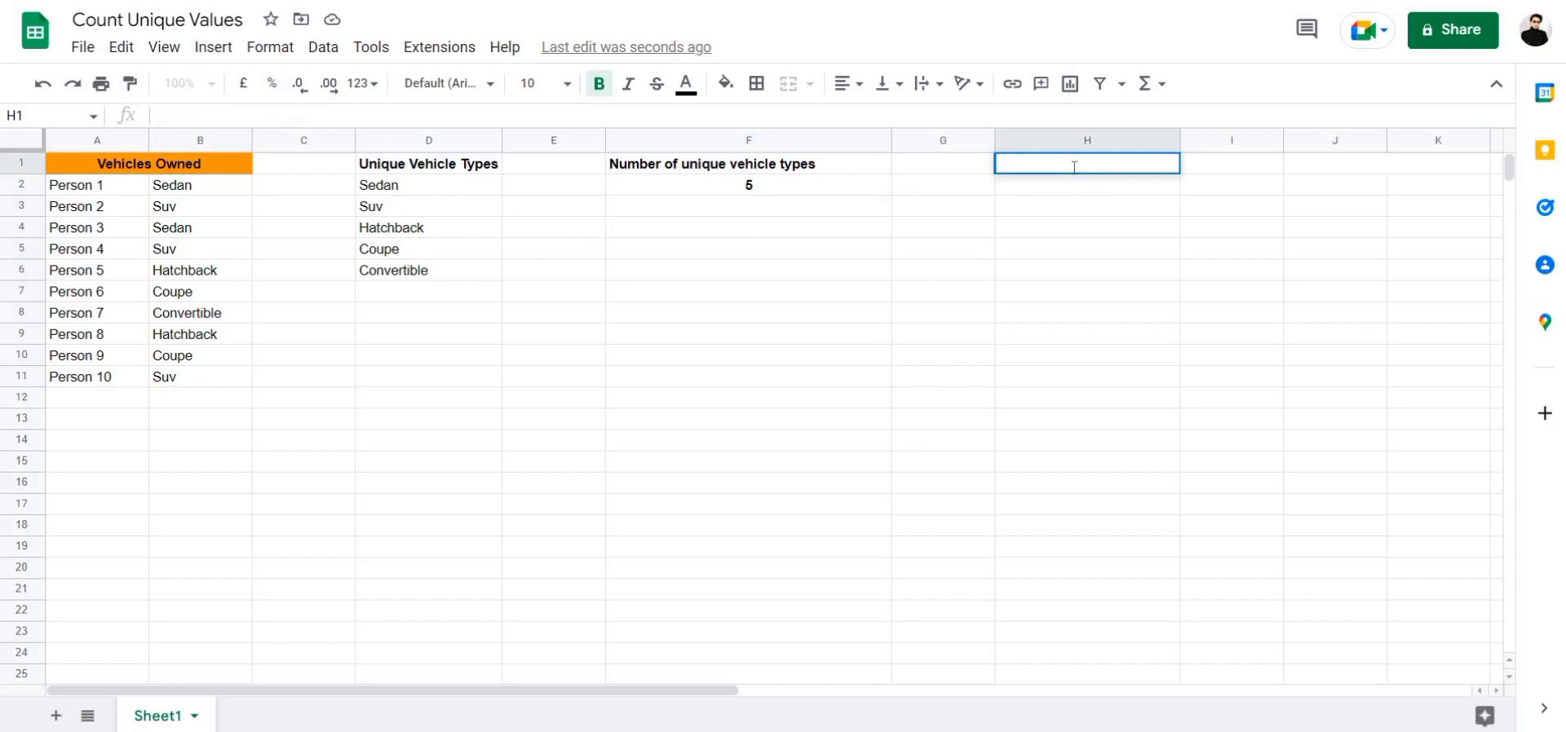
{"action": "type", "text": "Frequency of v"}
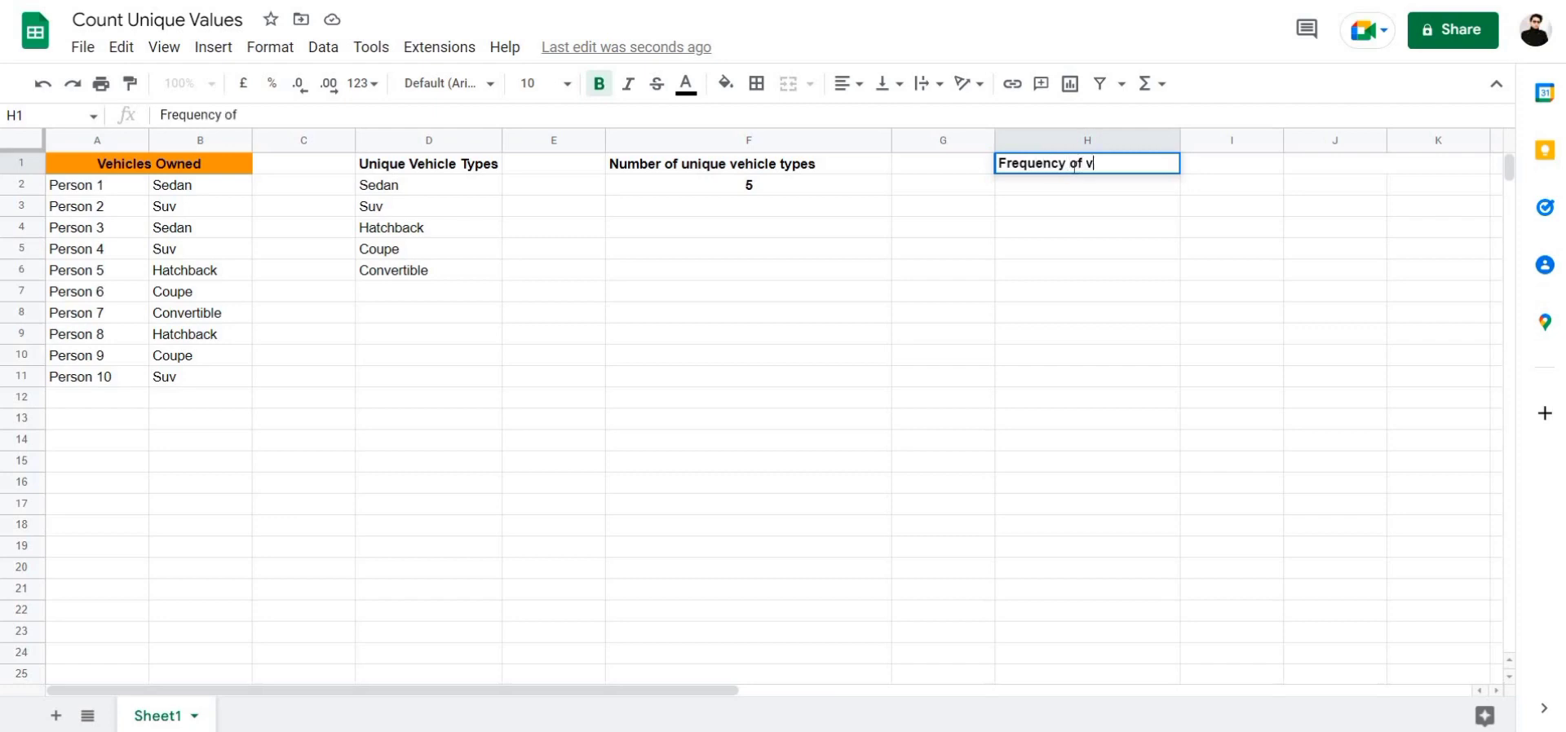
{"action": "type", "text": "ehicle type"}
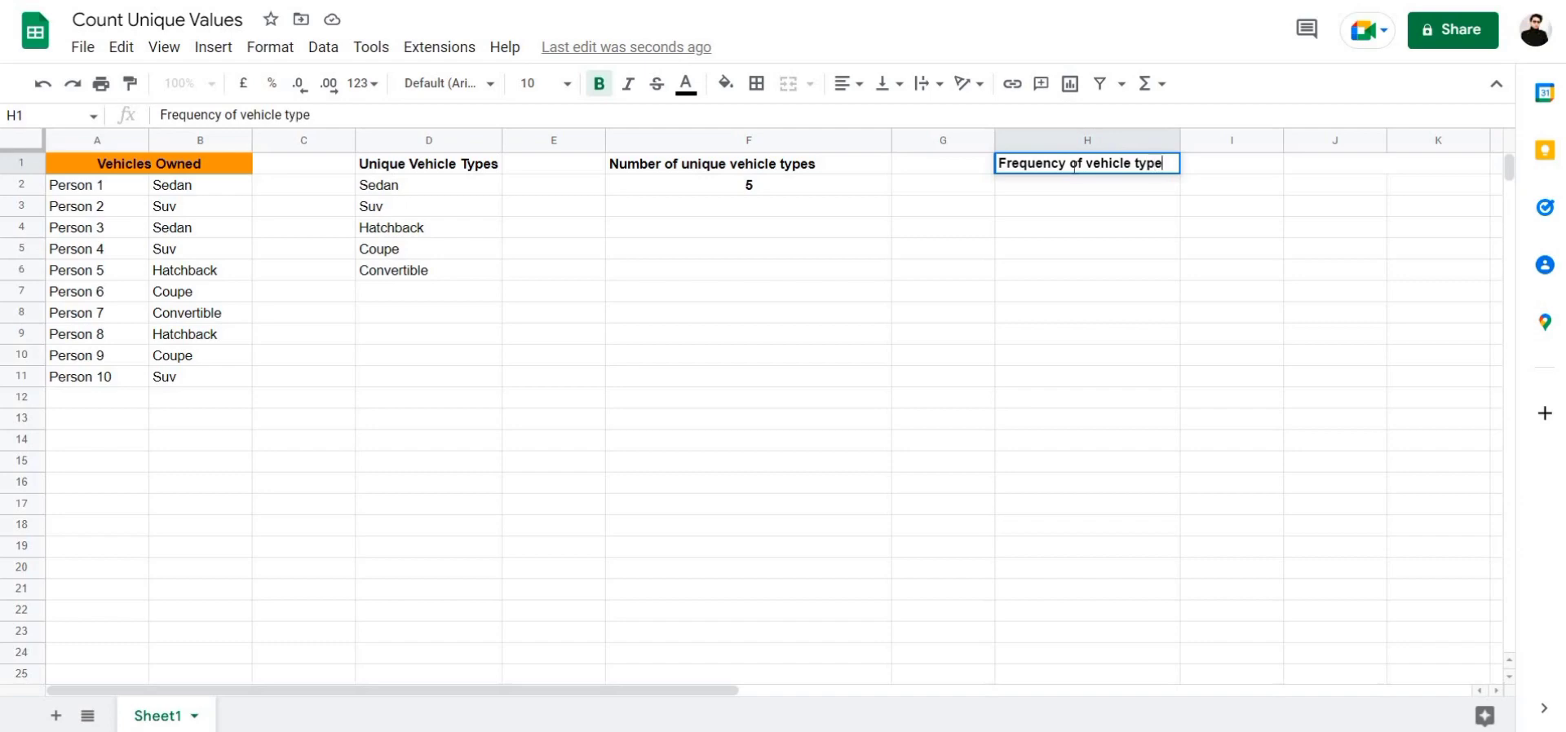
- Begin an array formula in H2 with ={UNIQUE( over the vehicle range B2:B11
{"action": "left_click", "coordinate": [1063, 192]}
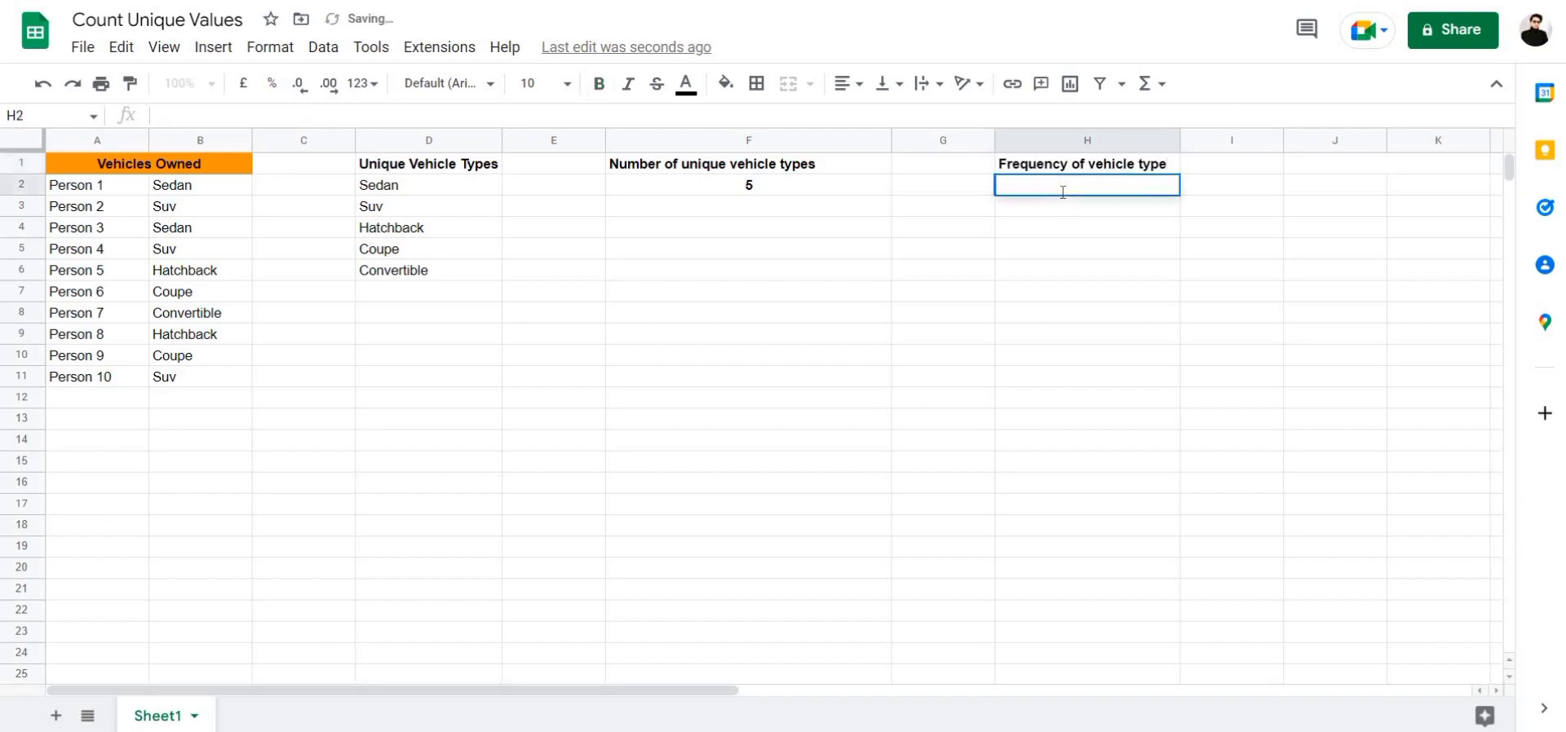
{"action": "double_click", "coordinate": [1063, 191]}
{"action": "type", "text": "="}
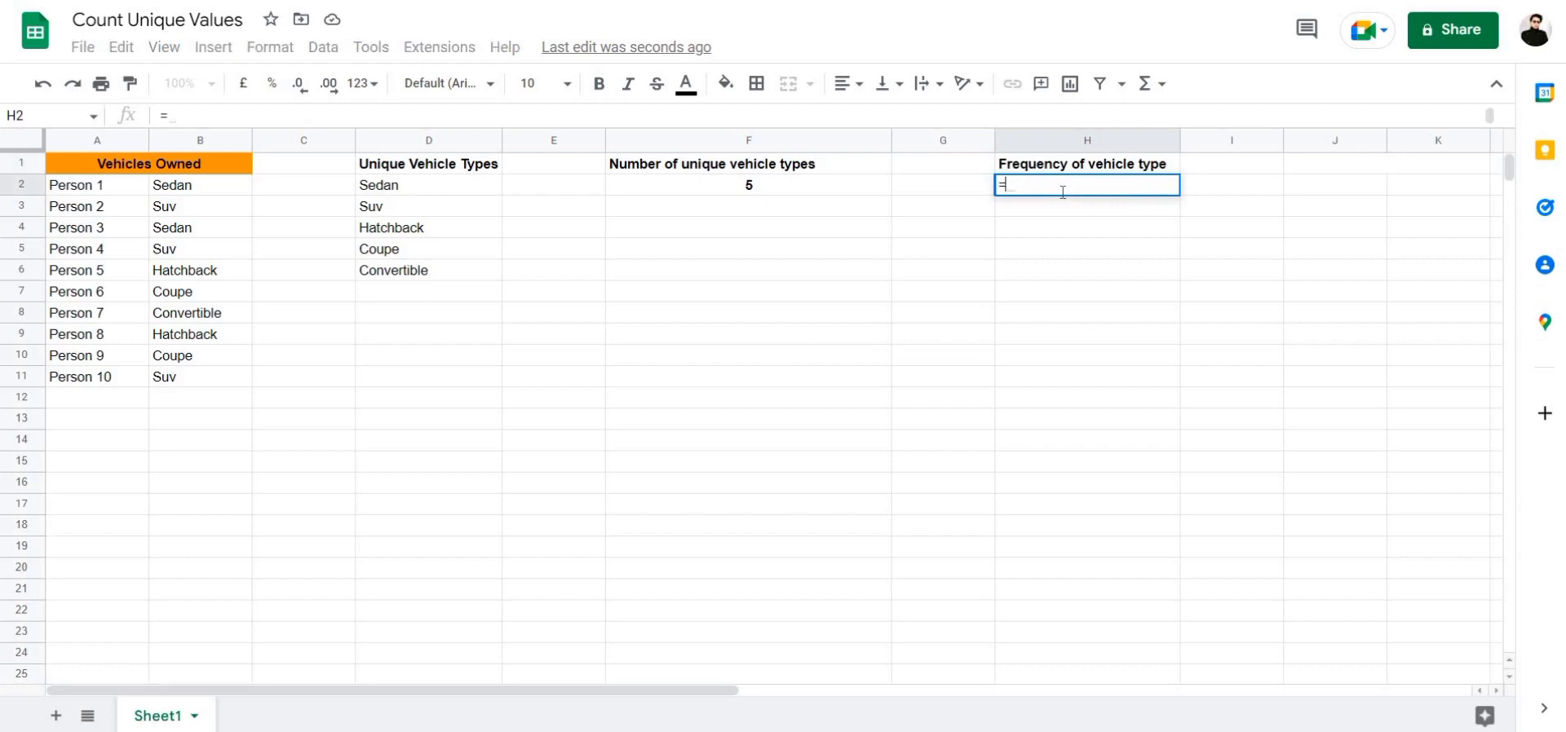
{"action": "type", "text": "{un"}
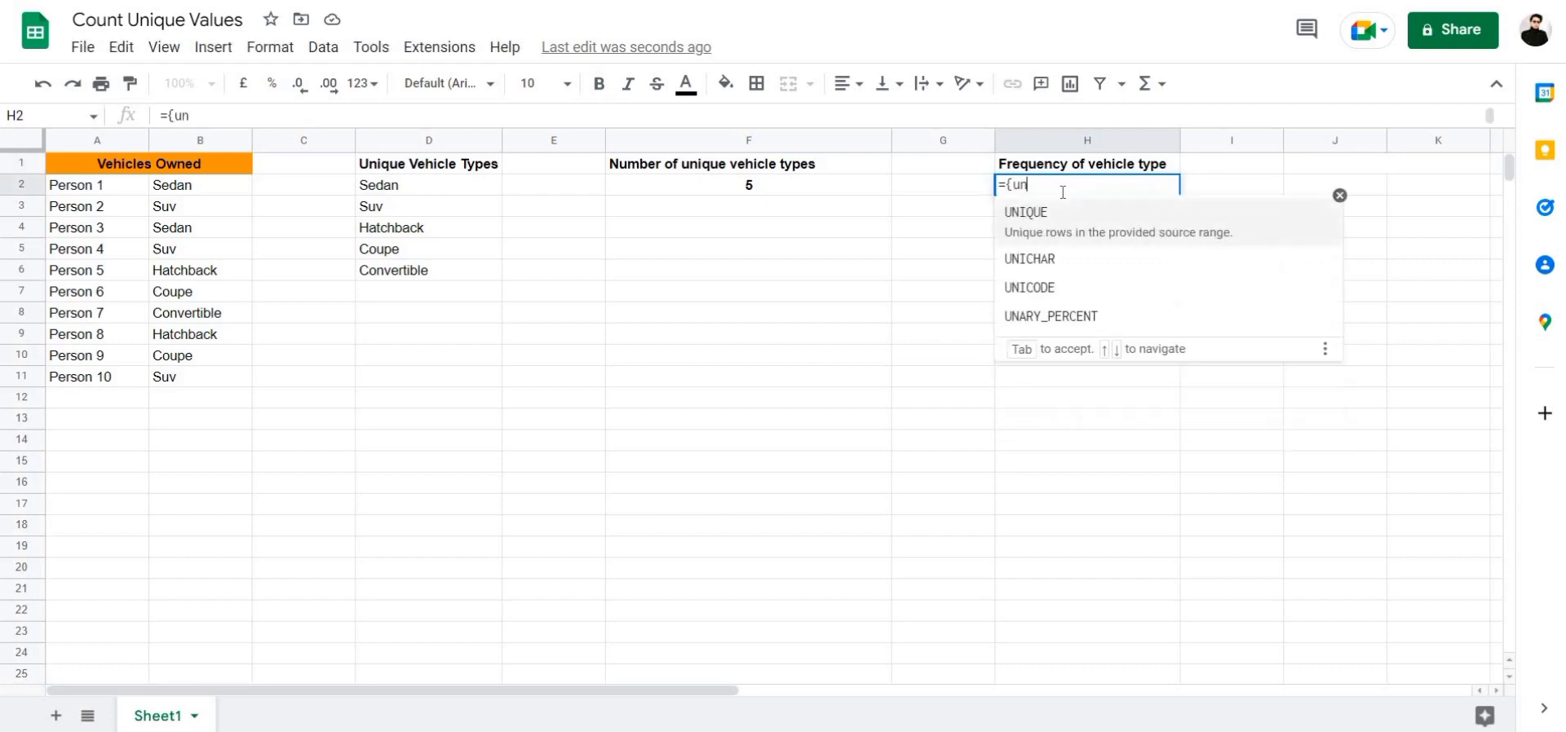
{"action": "key", "text": "Tab"}
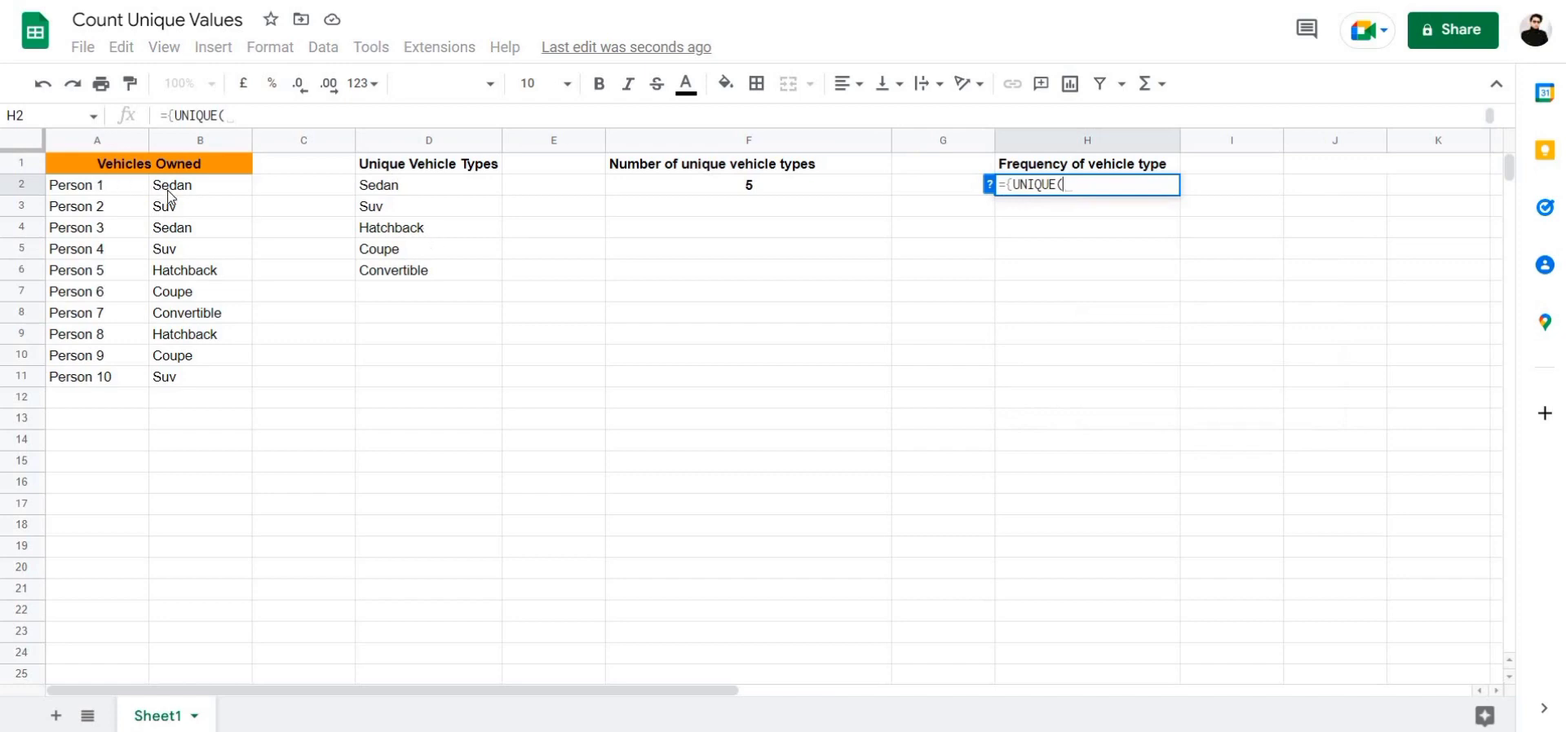
{"action": "left_click_drag", "start_coordinate": [168, 190], "coordinate": [195, 383]}
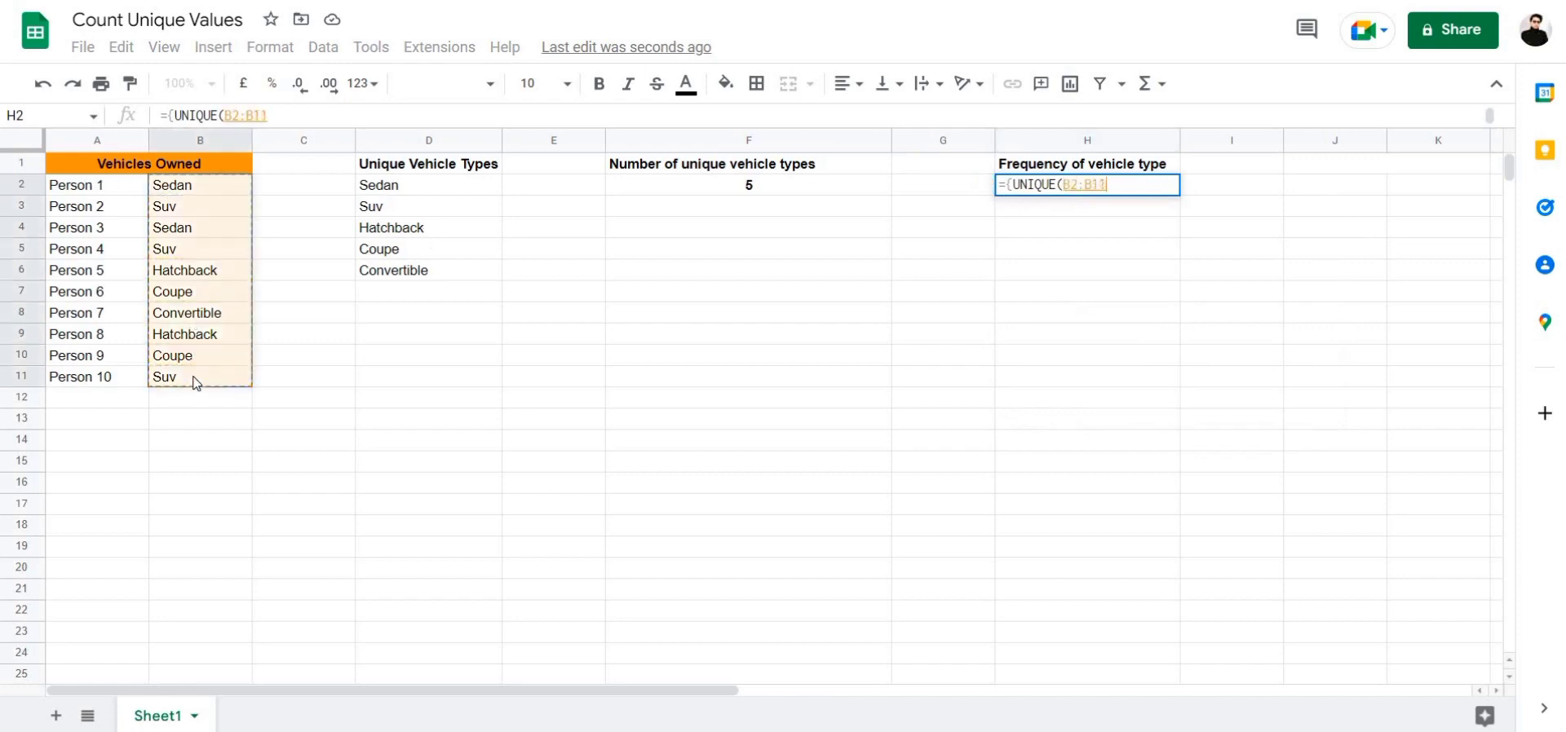
- Close the UNIQUE part and extend the H2 formula with ARRAYFORMULA(COUNTIF( using B2:B11 as the counted range
{"action": "type", "text": "),a"}
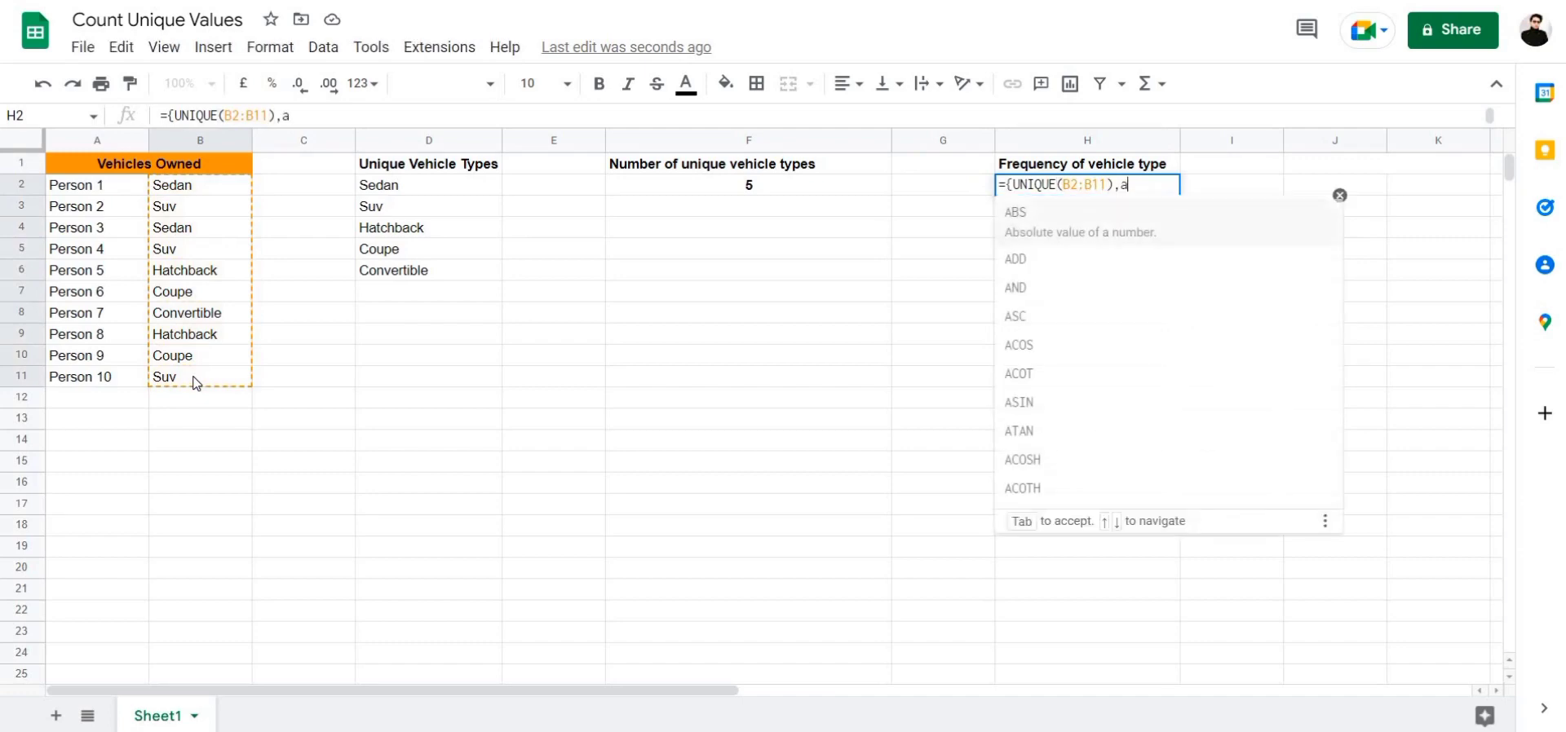
{"action": "type", "text": "rr"}
{"action": "key", "text": "Tab"}
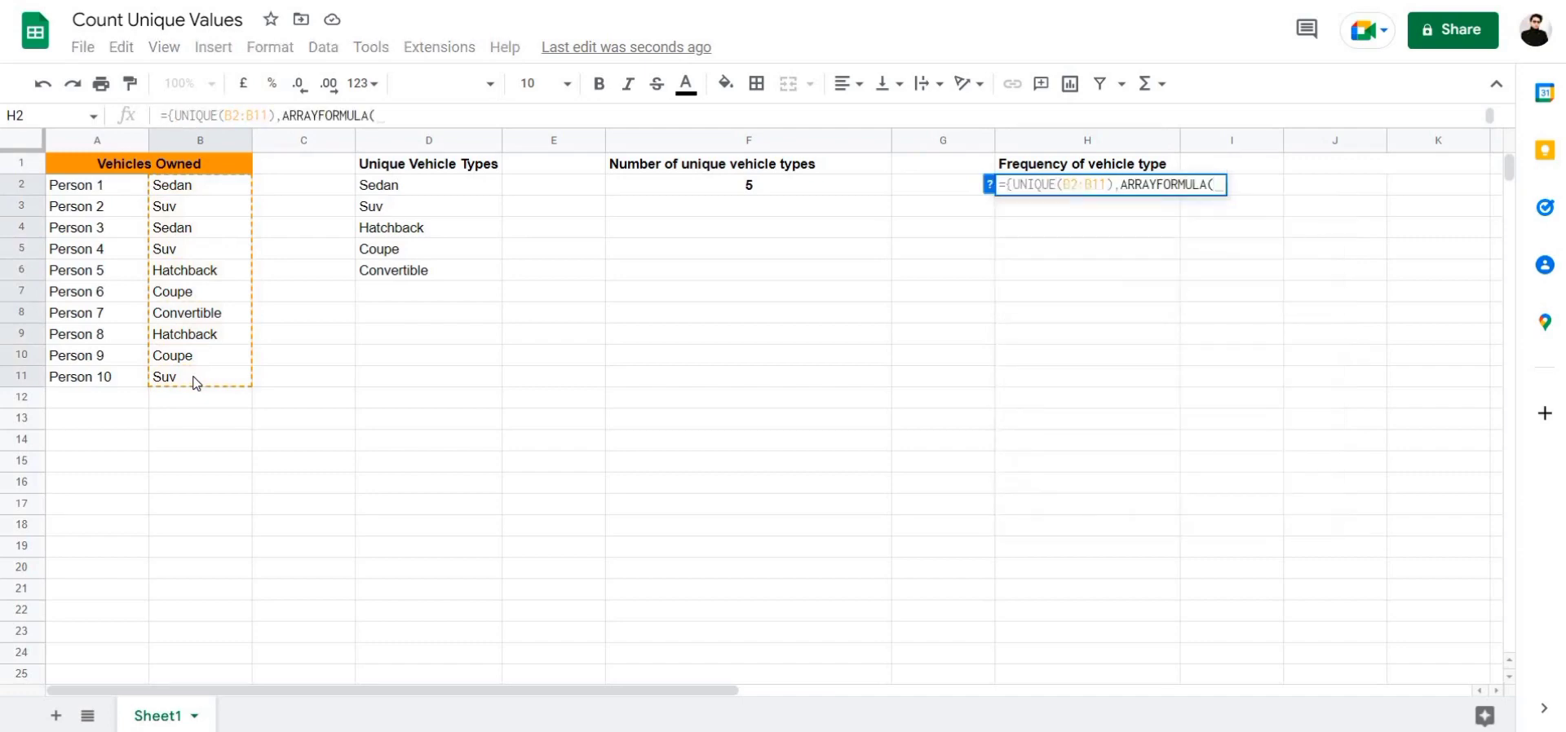
{"action": "type", "text": "coun"}
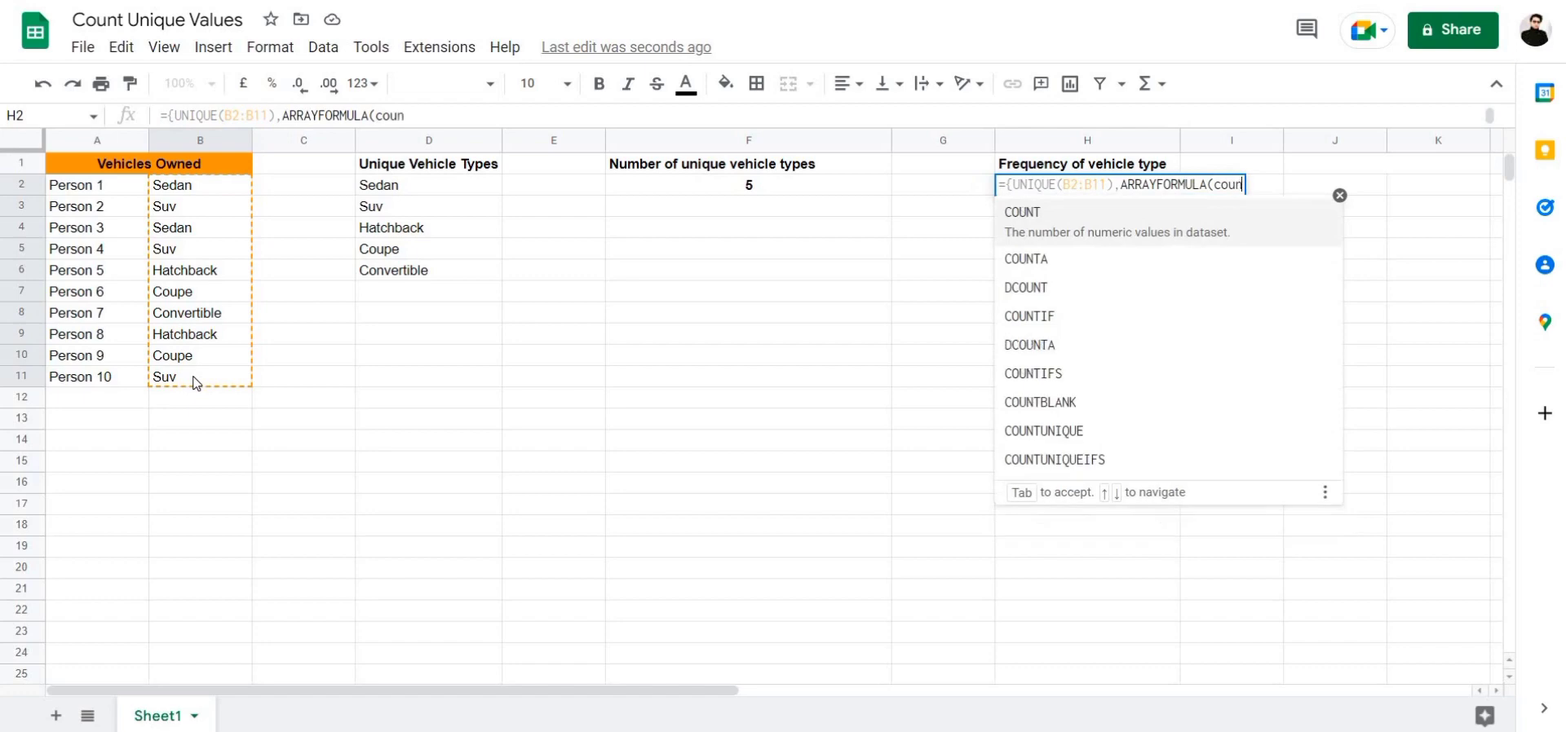
{"action": "type", "text": "t"}
{"action": "key", "text": "Down"}
{"action": "key", "text": "Down"}
{"action": "key", "text": "Down"}
{"action": "key", "text": "Tab"}
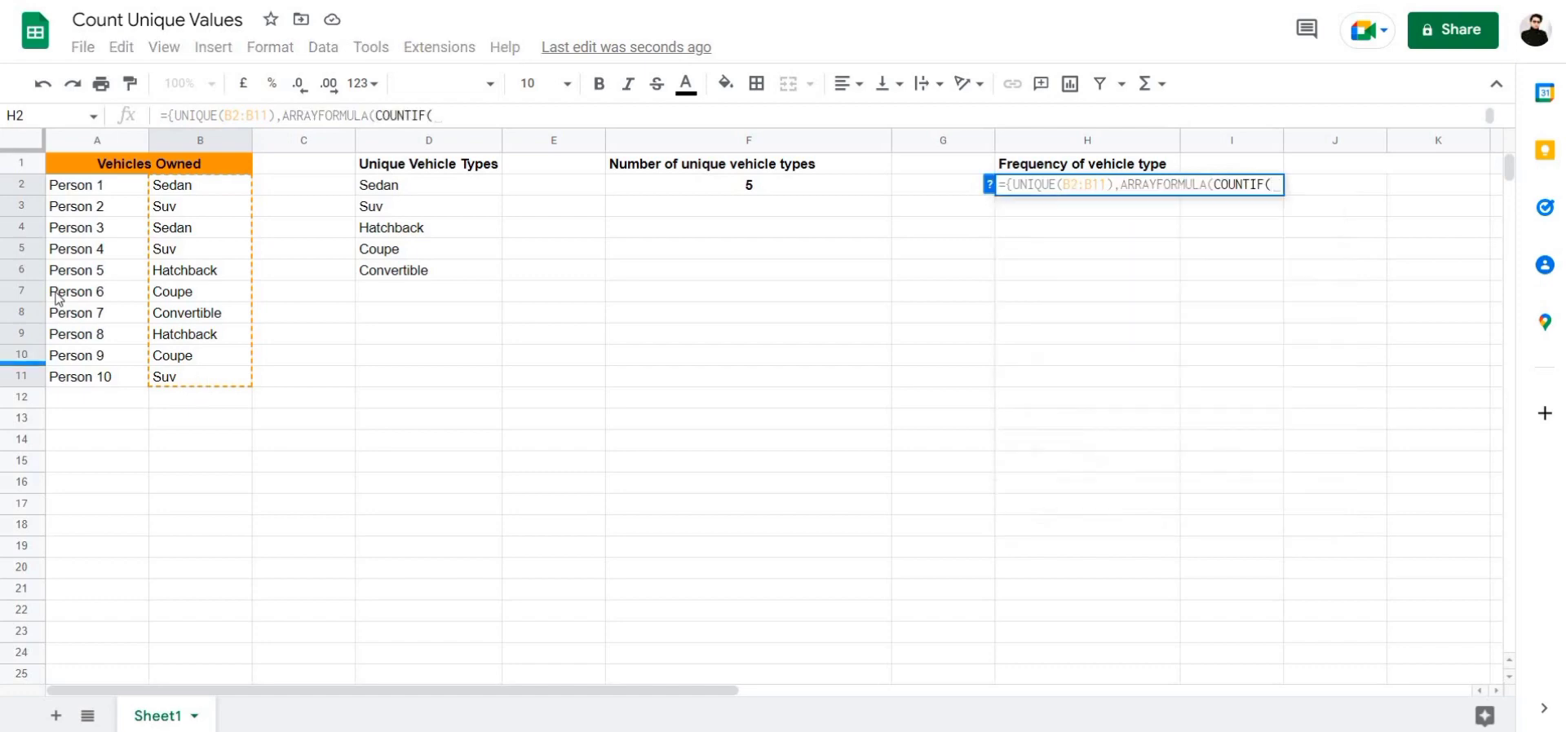
{"action": "left_click_drag", "start_coordinate": [207, 188], "coordinate": [208, 377]}
{"action": "type", "text": ","}
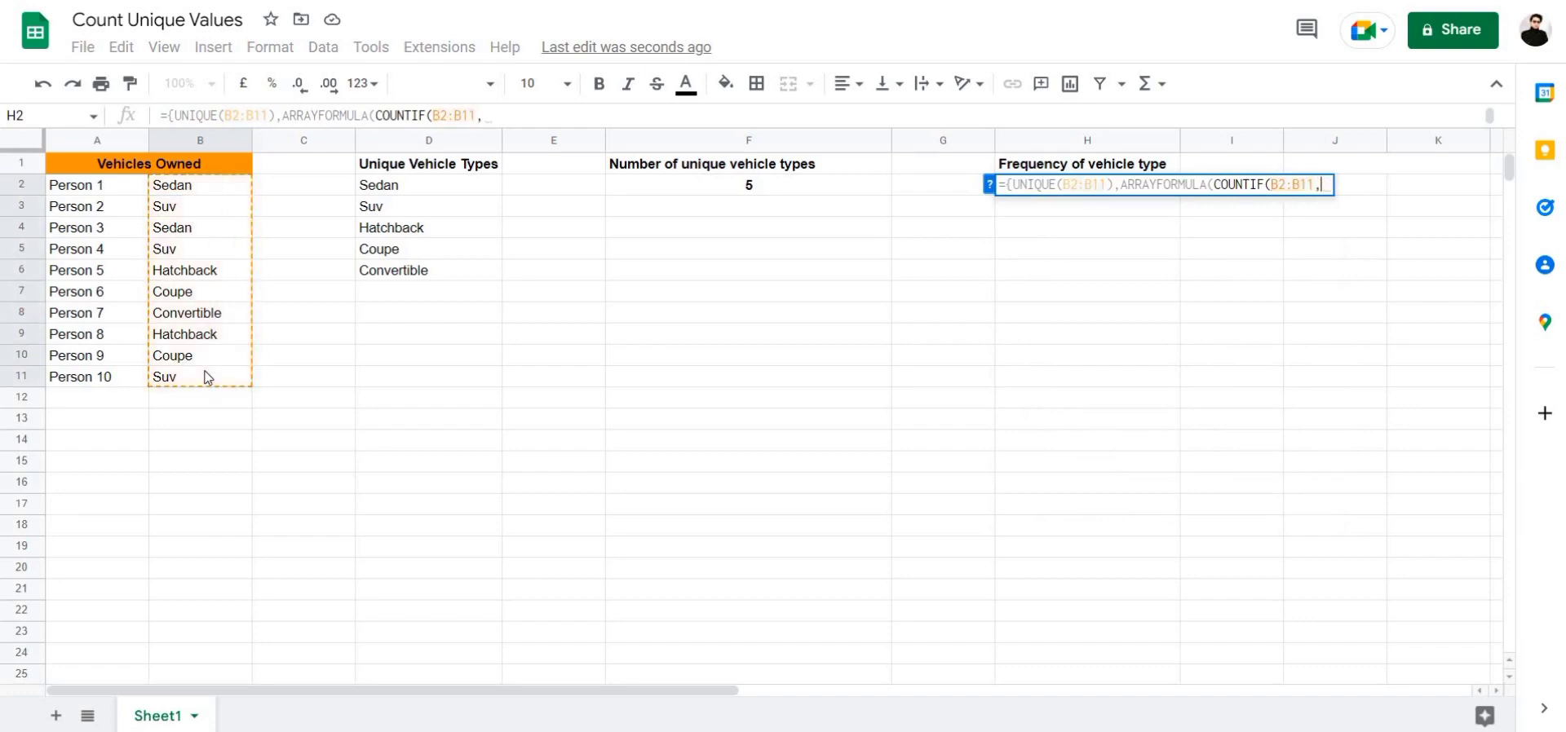
- Add UNIQUE(B2:B11) as the COUNTIF criterion, close all brackets and the array brace, and commit the H2 formula
{"action": "type", "text": "uni"}
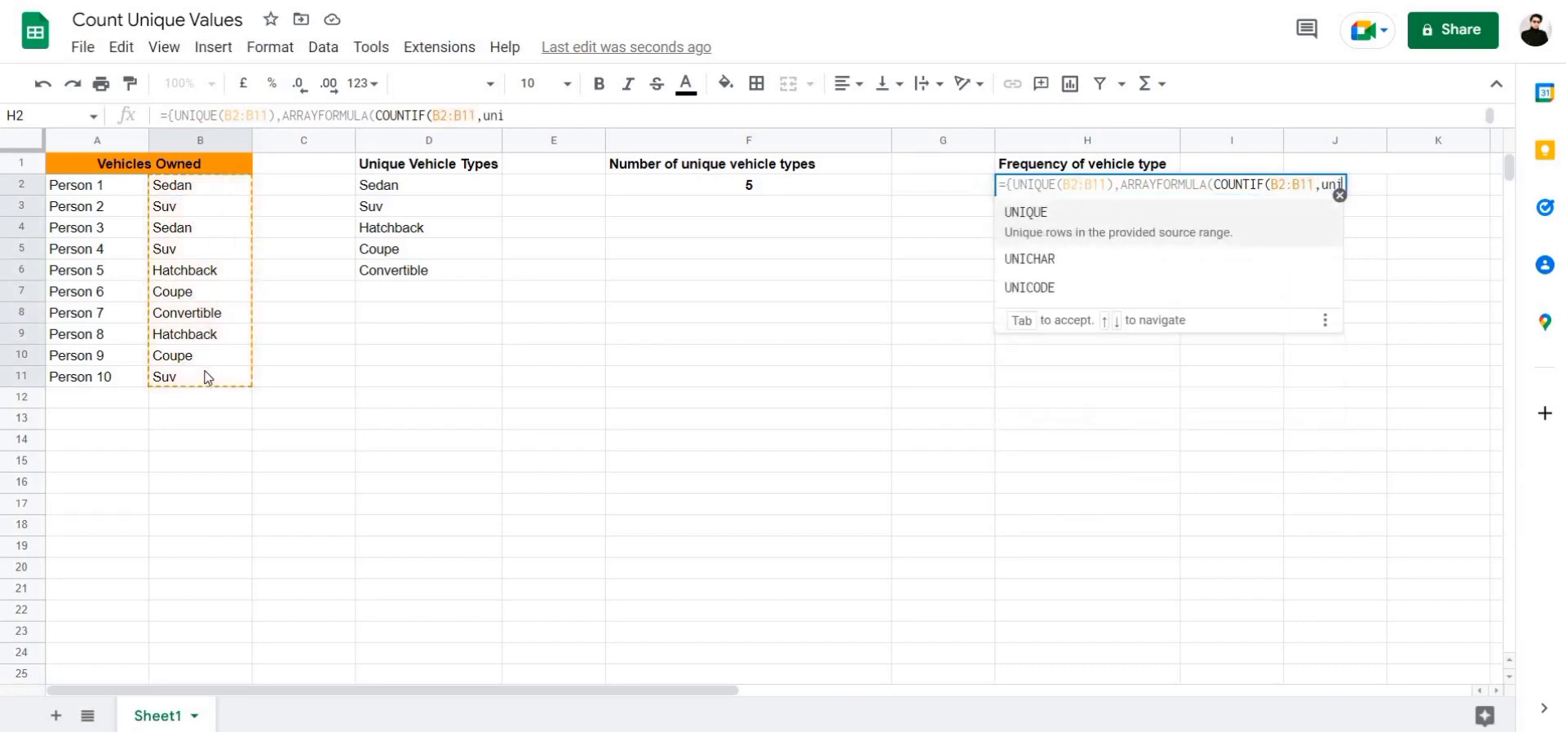
{"action": "key", "text": "Tab"}
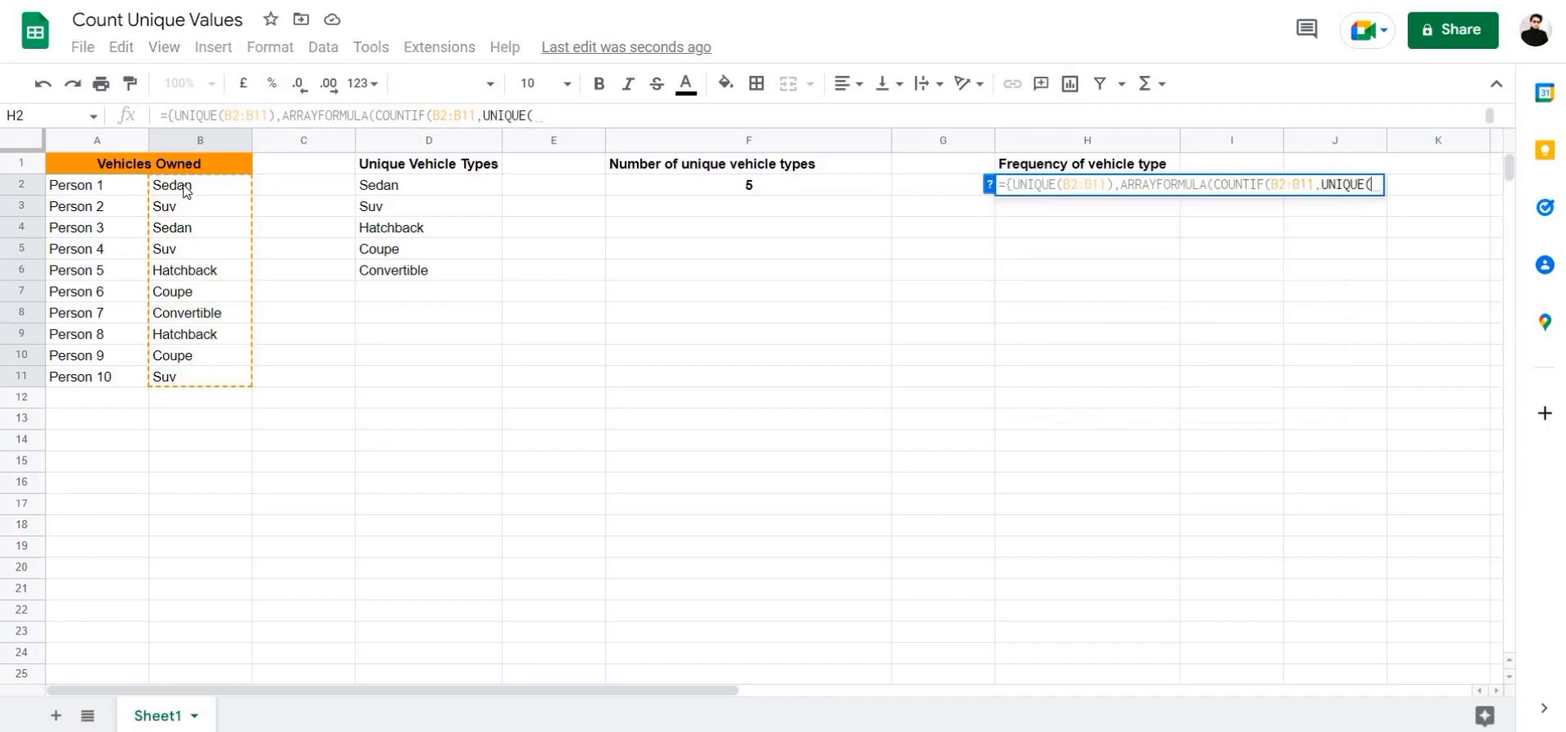
{"action": "left_click_drag", "start_coordinate": [186, 194], "coordinate": [203, 383]}
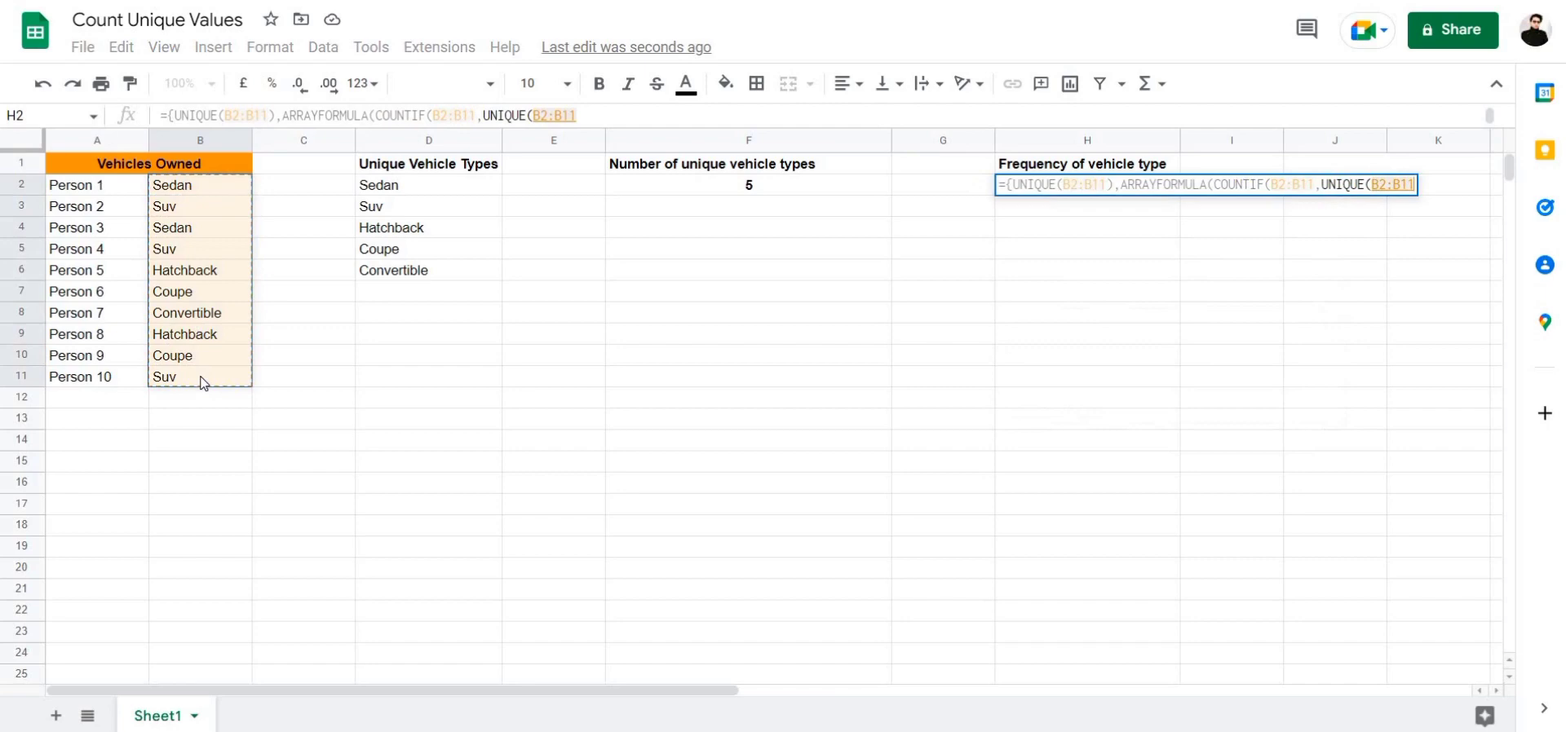
{"action": "type", "text": ")))"}
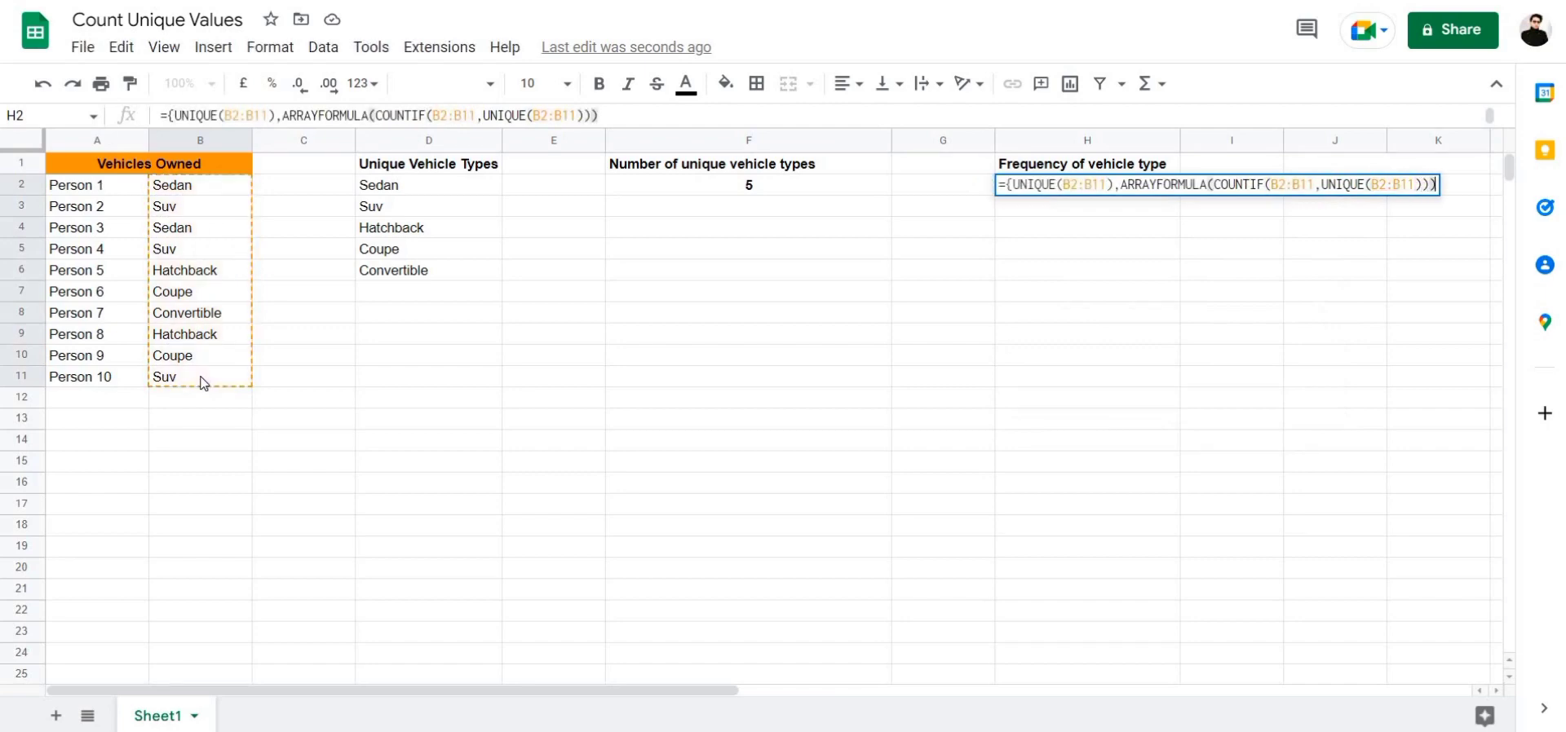
{"action": "type", "text": "}"}
{"action": "key", "text": "Return"}
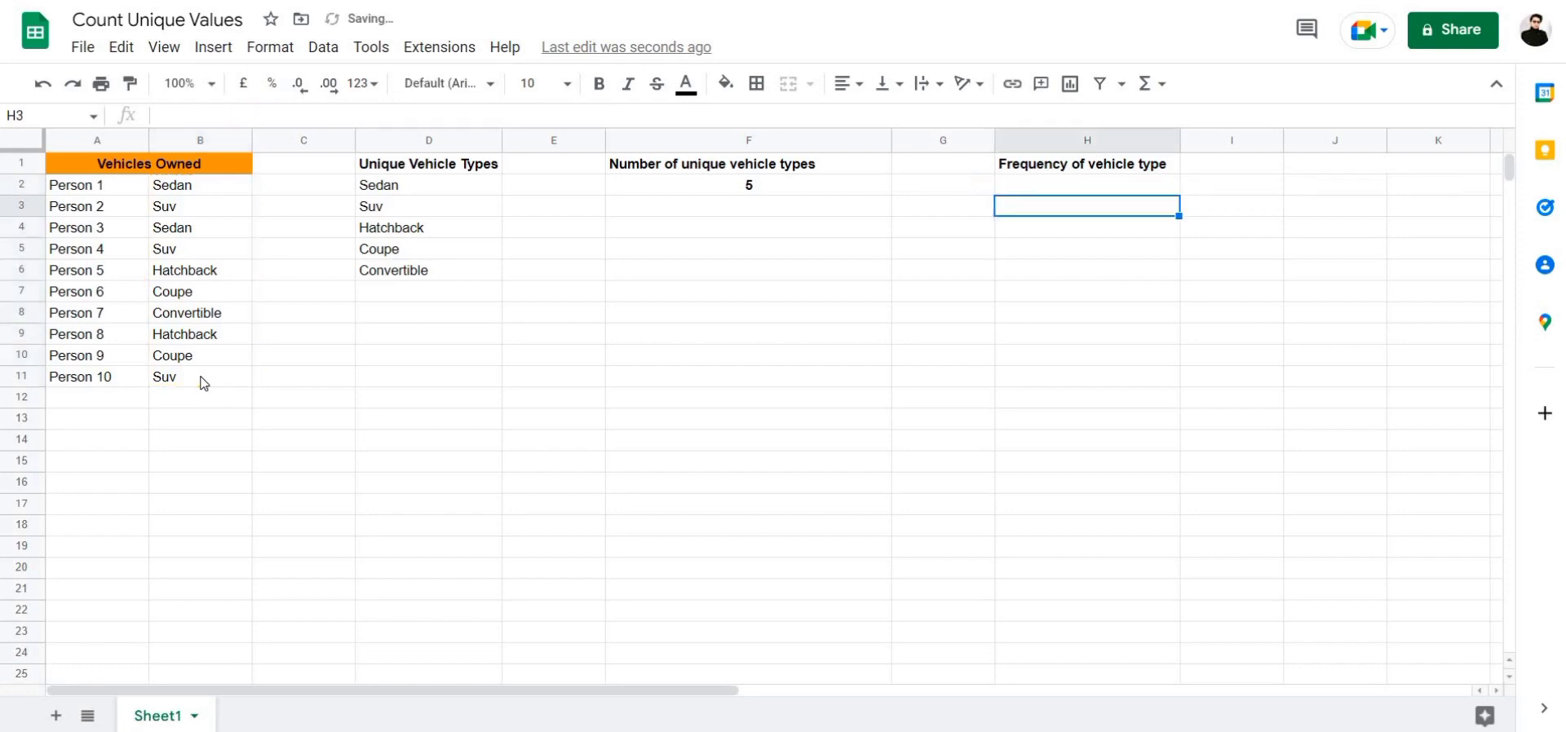
{"action": "left_click", "coordinate": [1174, 271]}
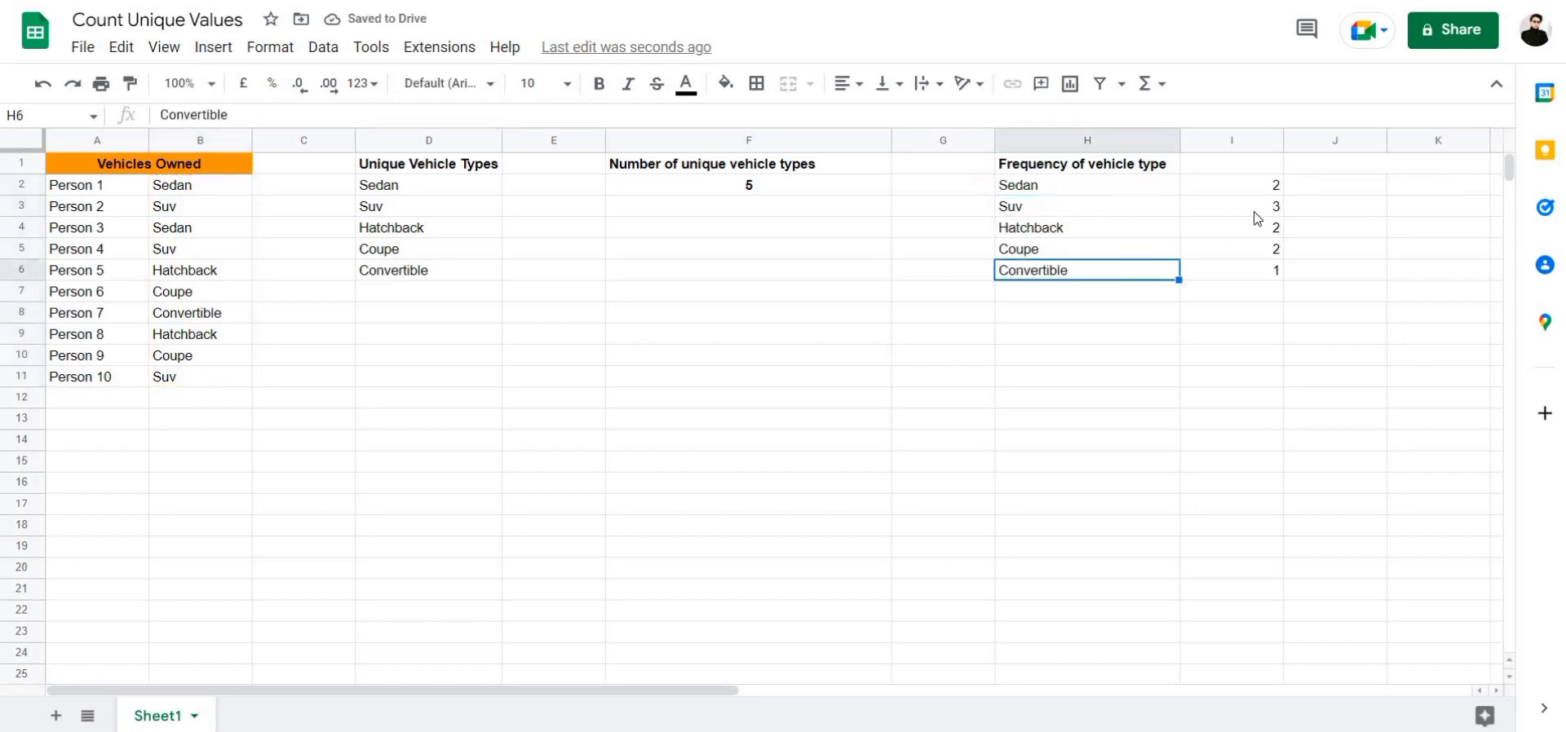